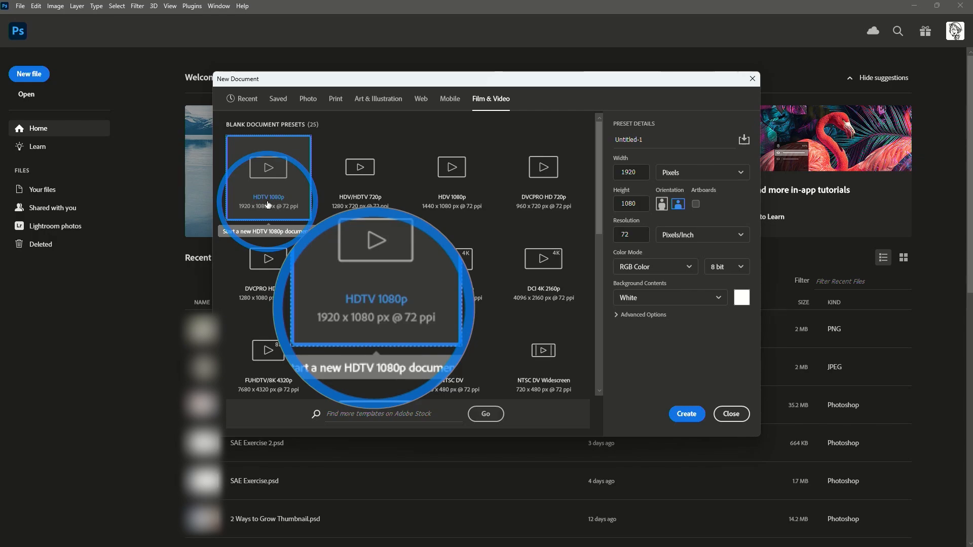
- Create a new HDTV 1080p document (1920 x 1080 px at 72 ppi) and add a video timeline in an enlarged Timeline panel
click(268, 205)
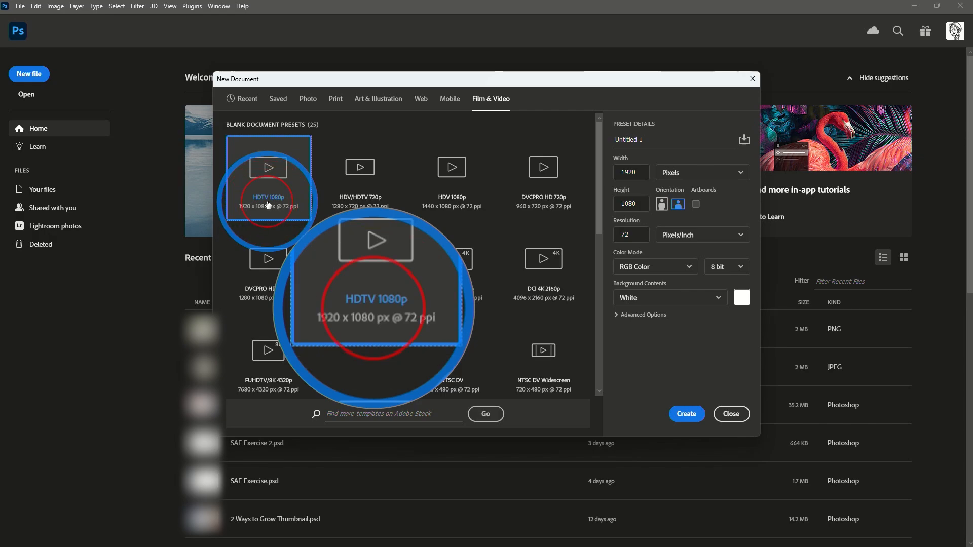
click(687, 414)
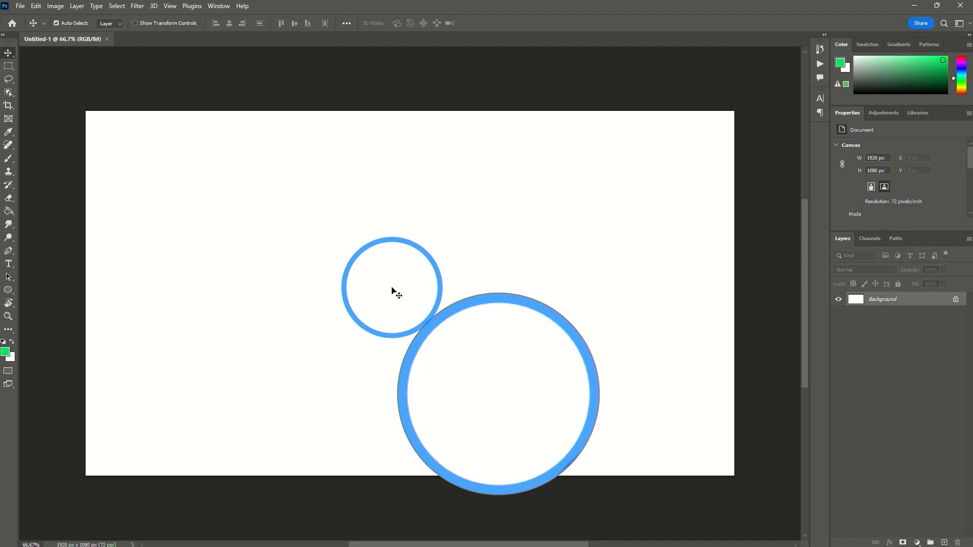
click(226, 9)
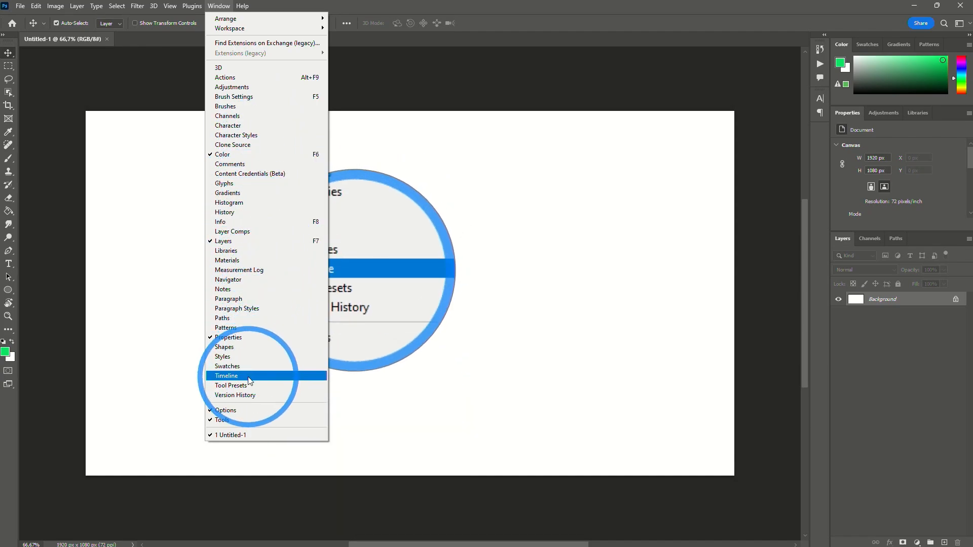
click(256, 376)
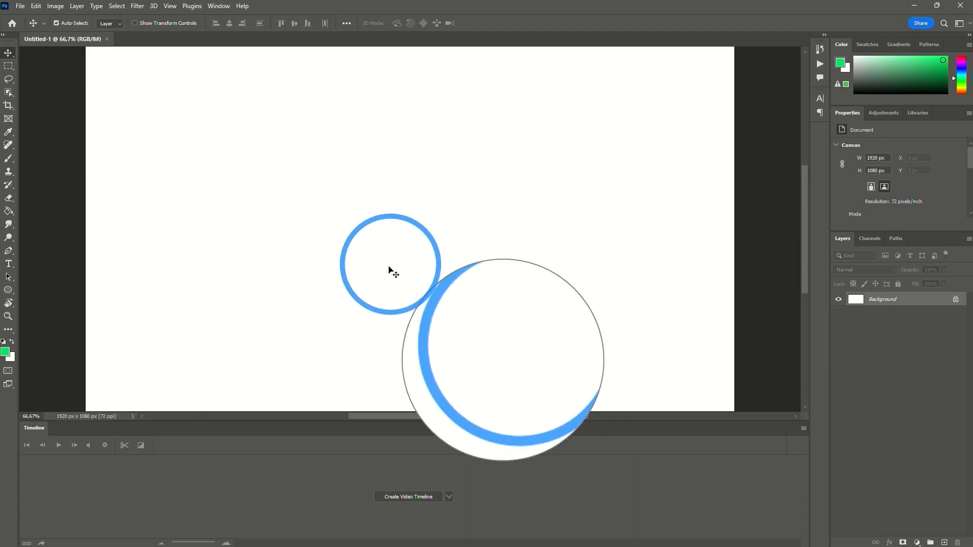
drag(316, 421, 317, 368)
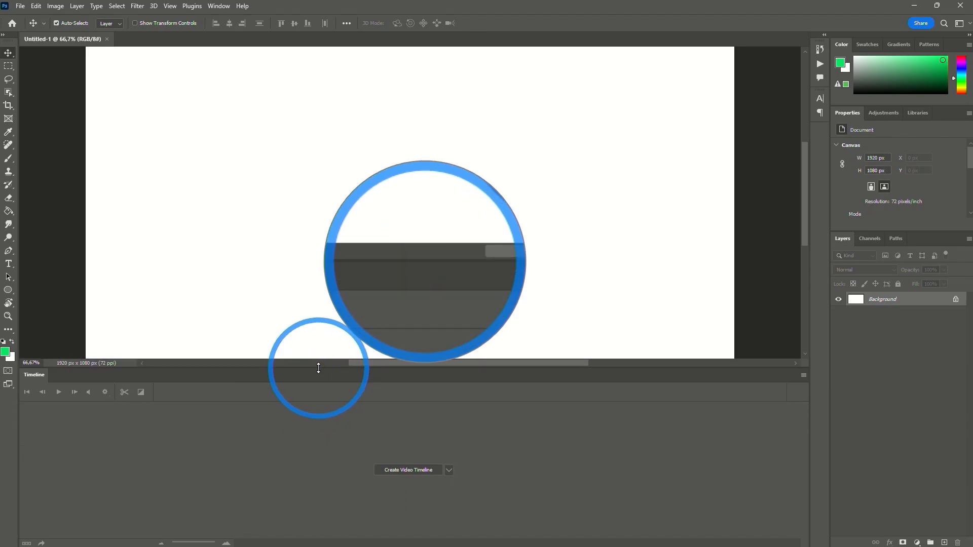
click(411, 472)
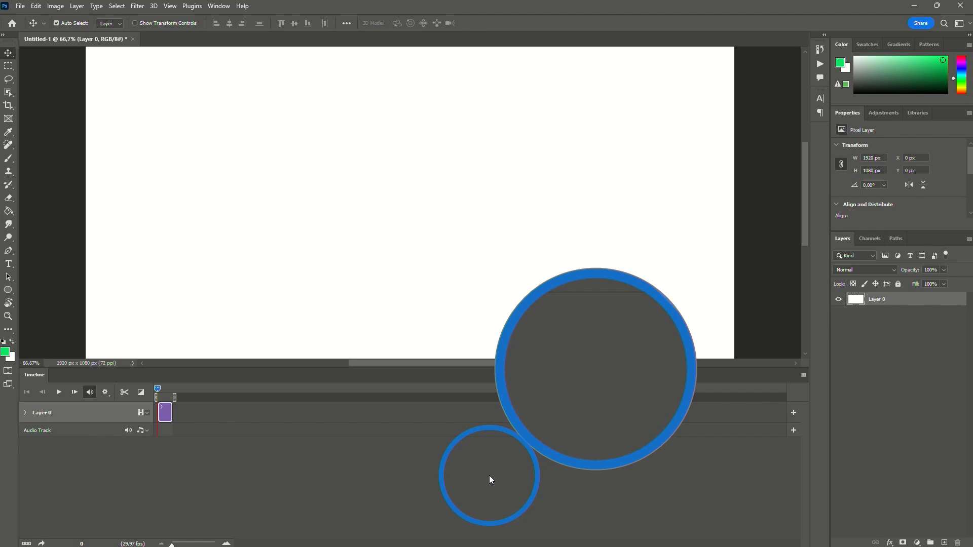
- Set the timeline frame rate to 24 fps
click(803, 376)
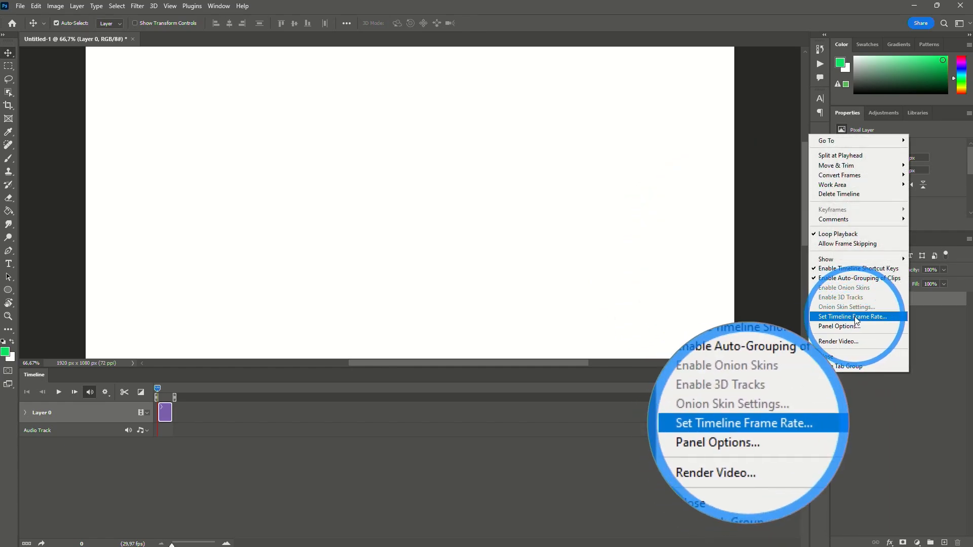
click(855, 316)
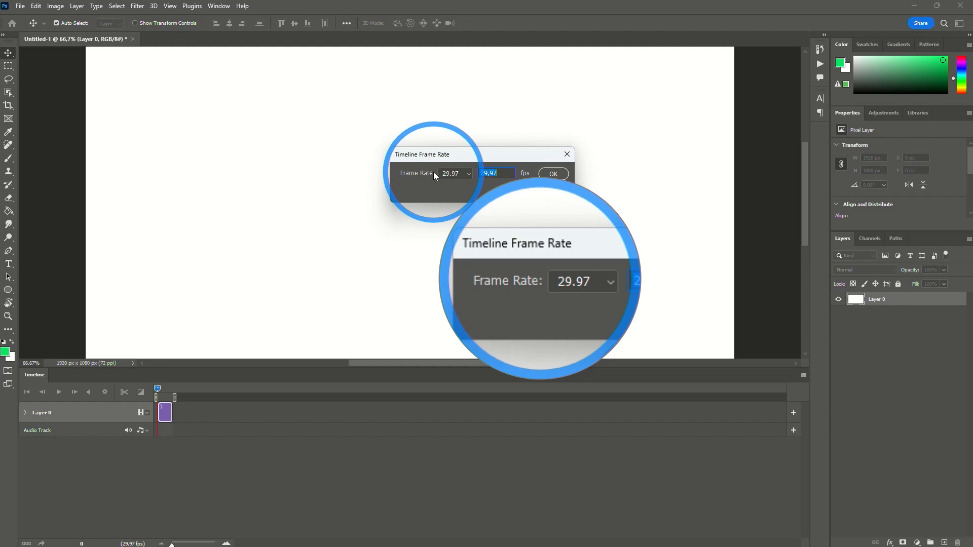
click(455, 174)
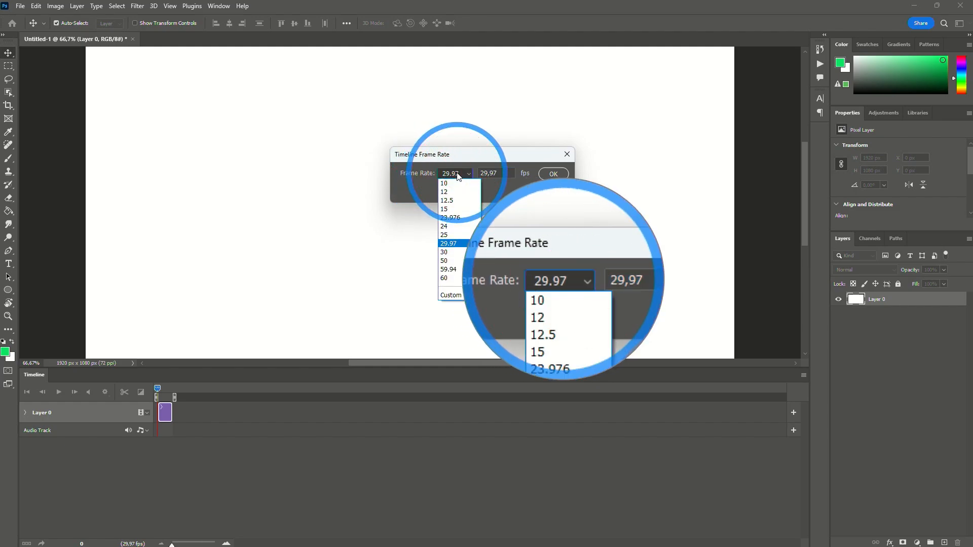
click(458, 226)
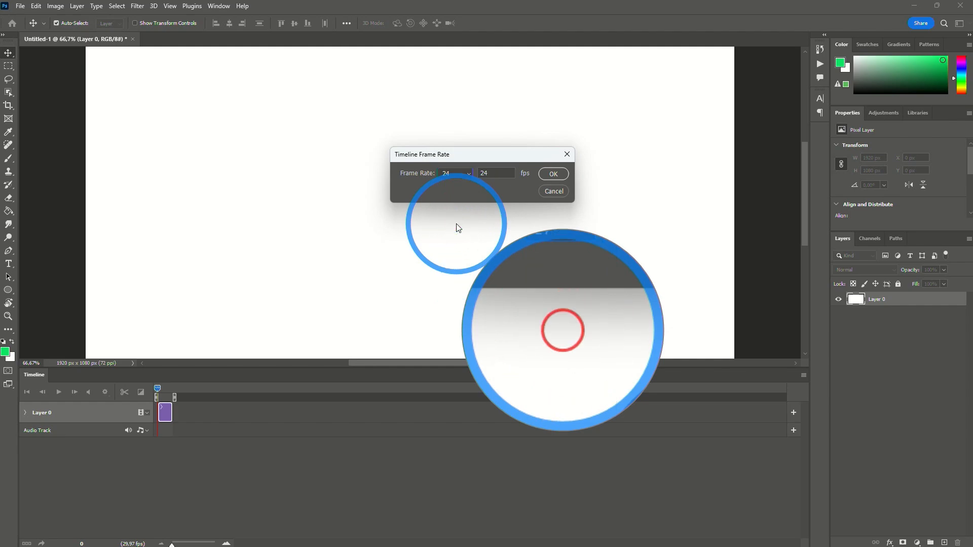
click(553, 174)
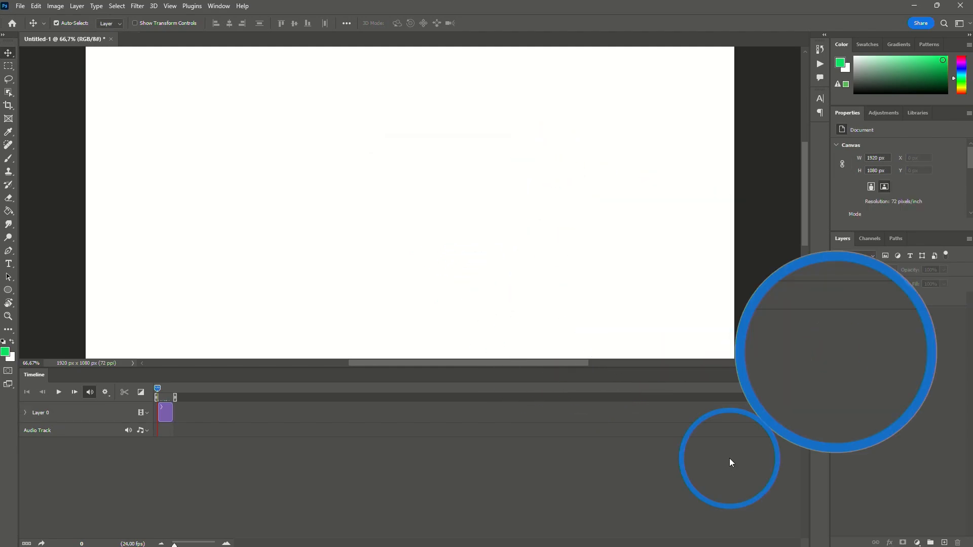
- Enable the timeline shortcut keys and set the timeline units to Frame Number
click(803, 376)
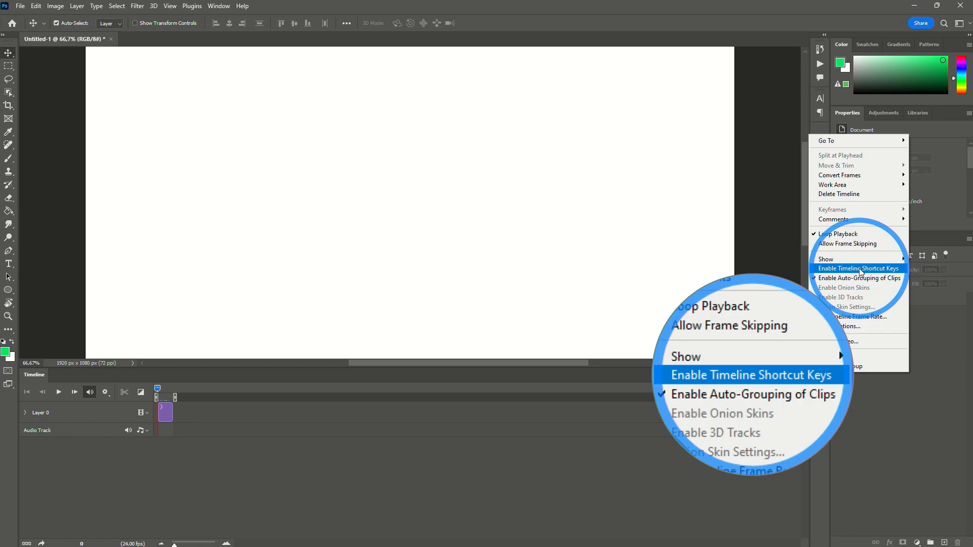
click(860, 269)
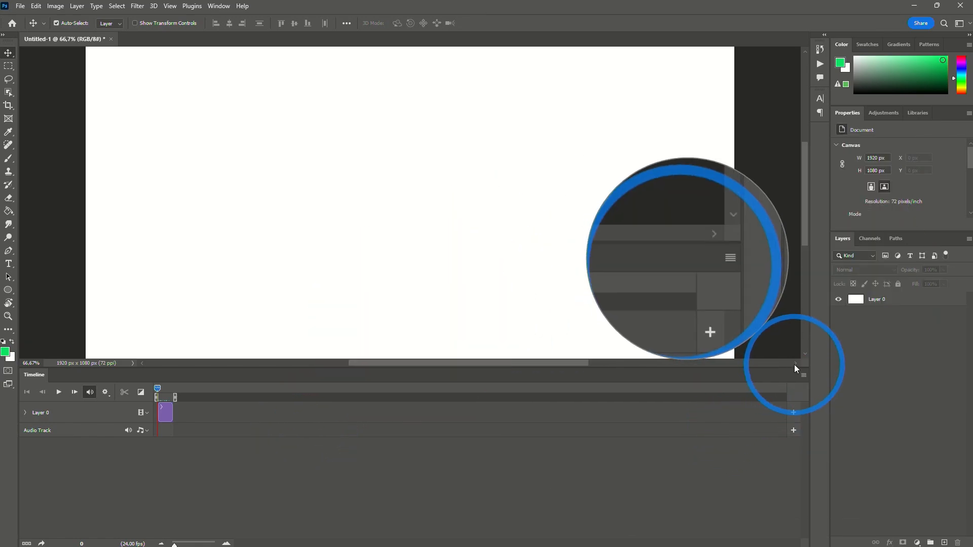
click(803, 376)
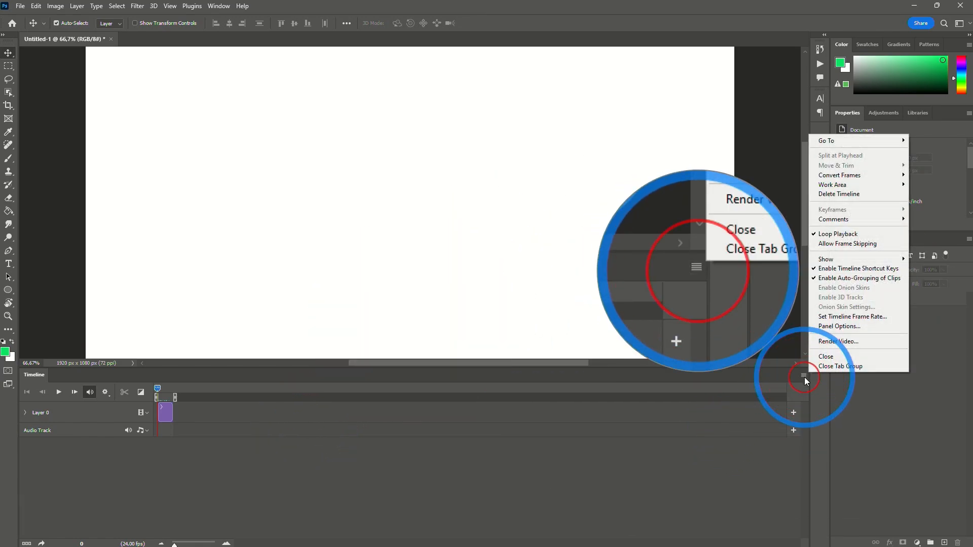
click(839, 326)
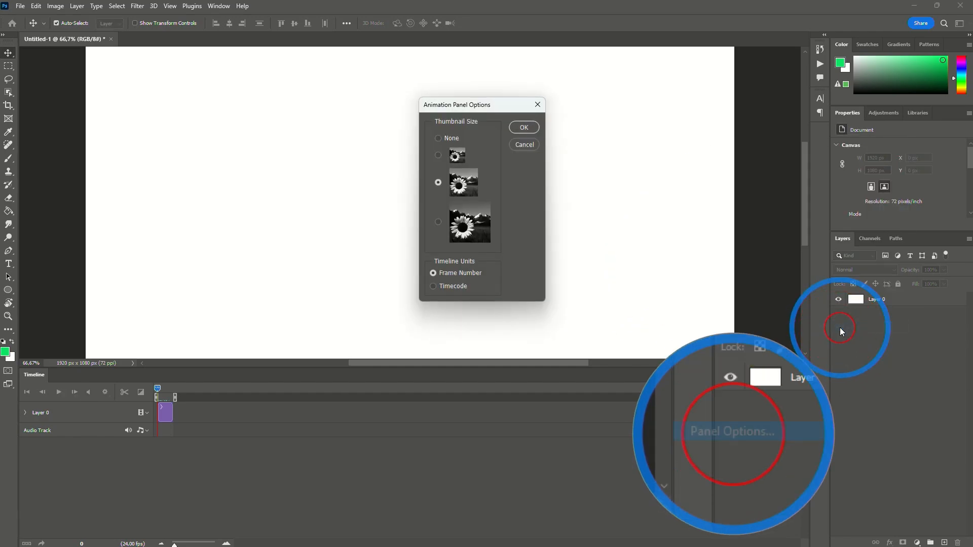
click(446, 287)
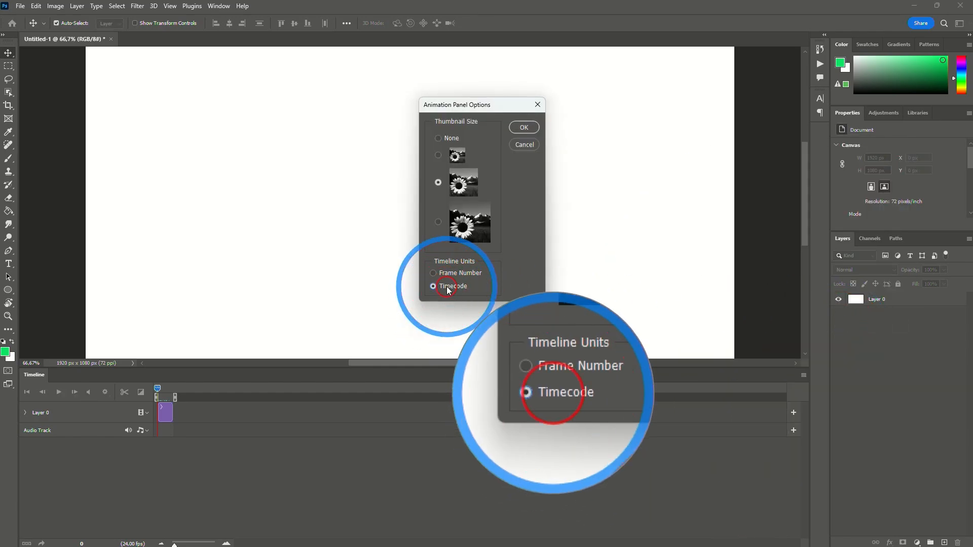
click(455, 273)
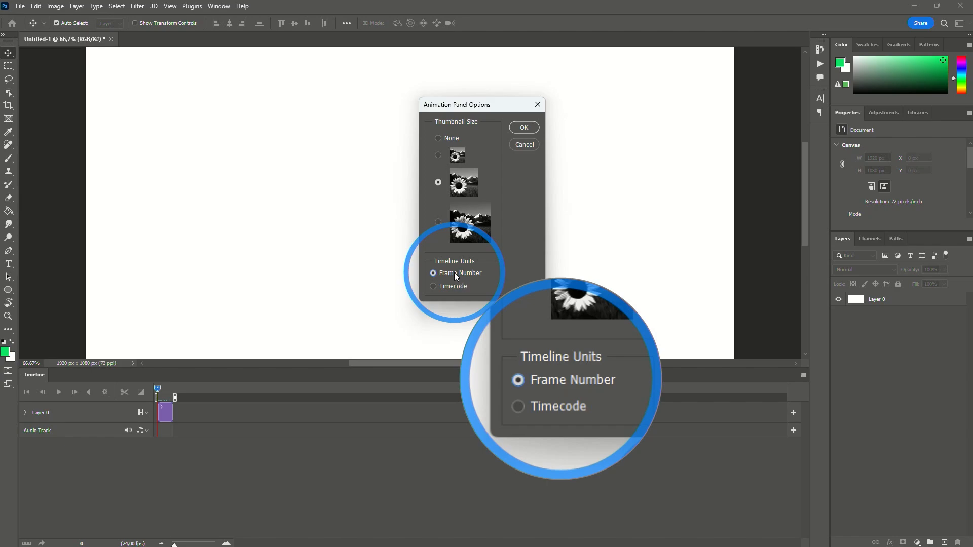
click(525, 128)
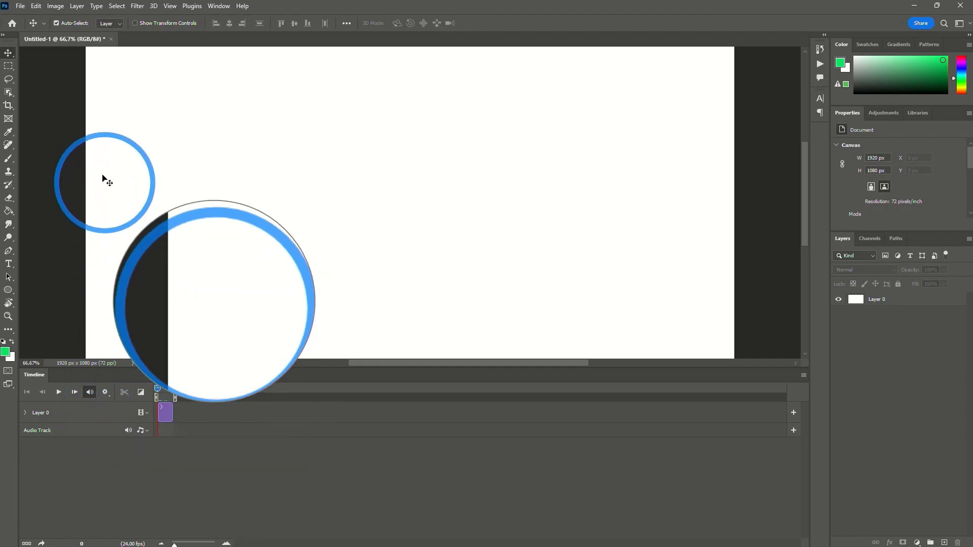
- Add a new blank video layer above the white layer
click(77, 6)
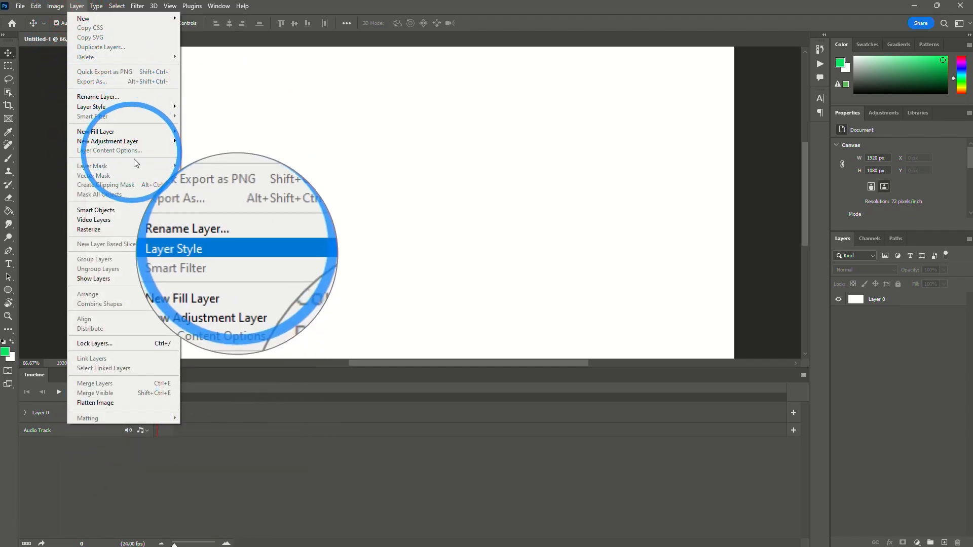
mouse_move(141, 225)
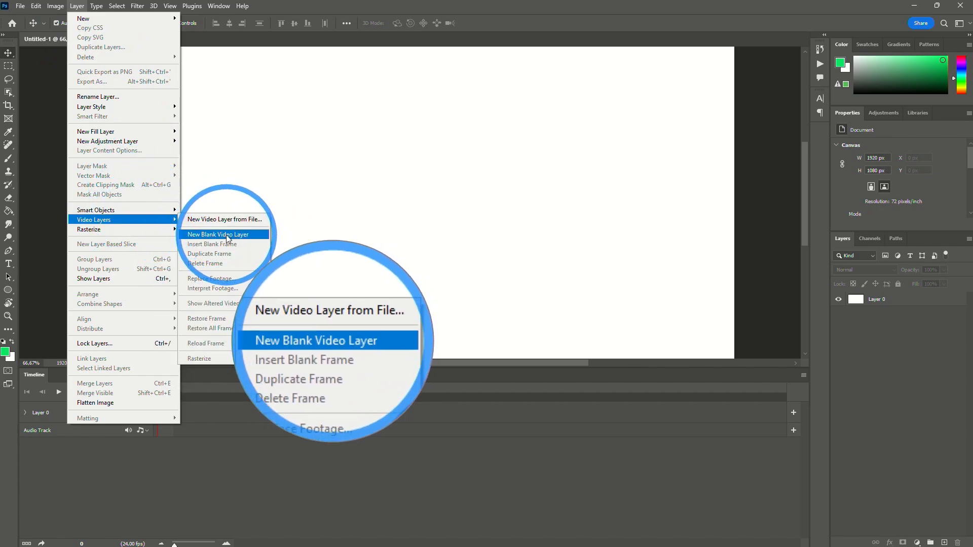
click(226, 235)
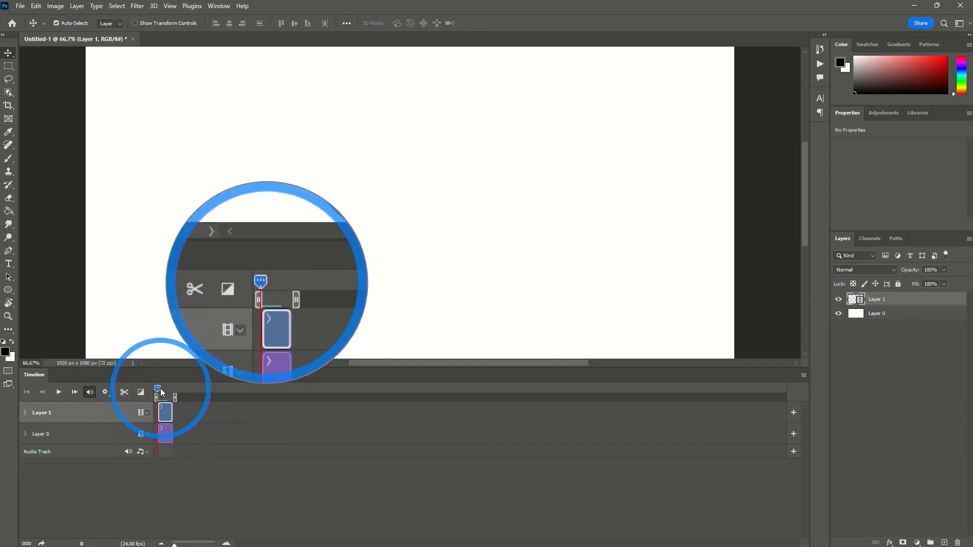
- Draw a rough black circle with the Brush tool on frame 0 of the video layer, left of the canvas centre
click(159, 389)
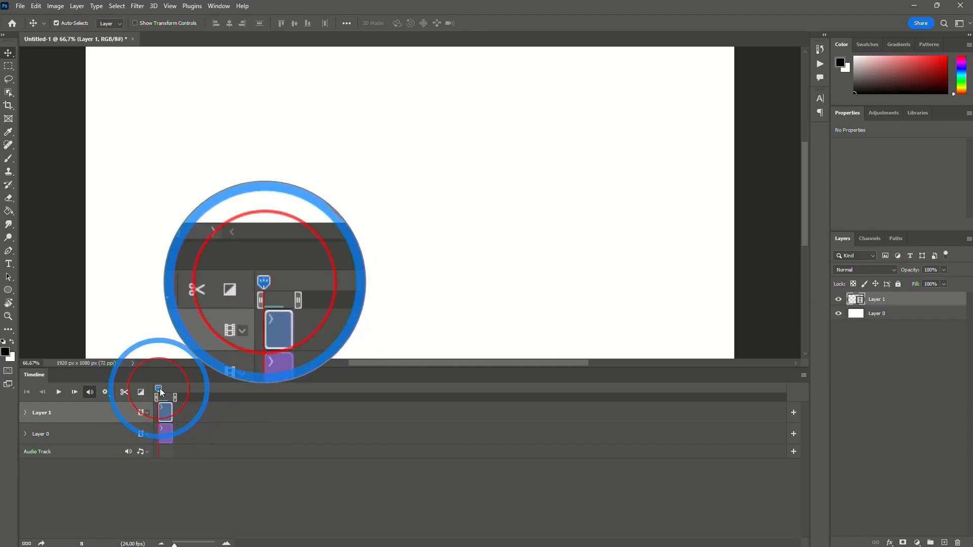
drag(160, 388, 156, 390)
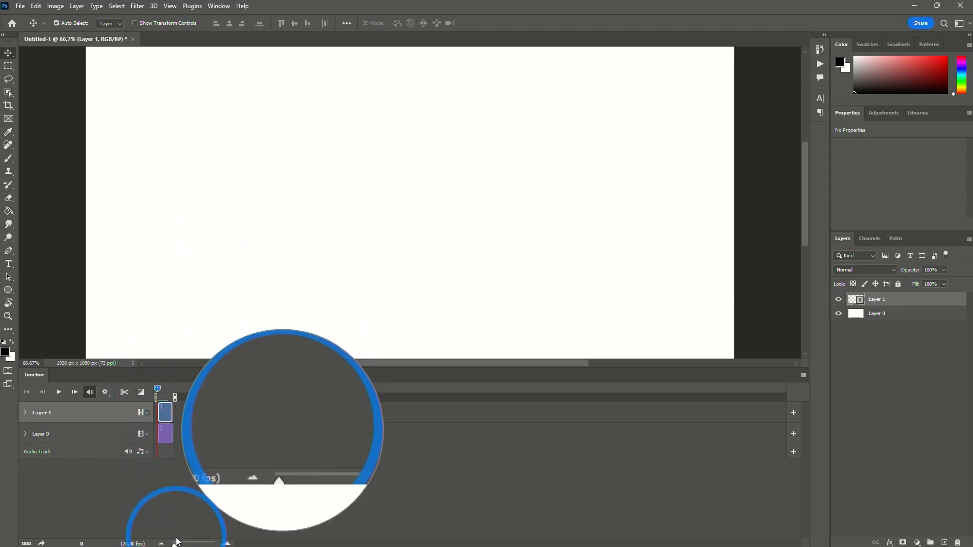
mouse_move(174, 544)
mouse_down()
mouse_move(191, 544)
mouse_move(183, 544)
mouse_up()
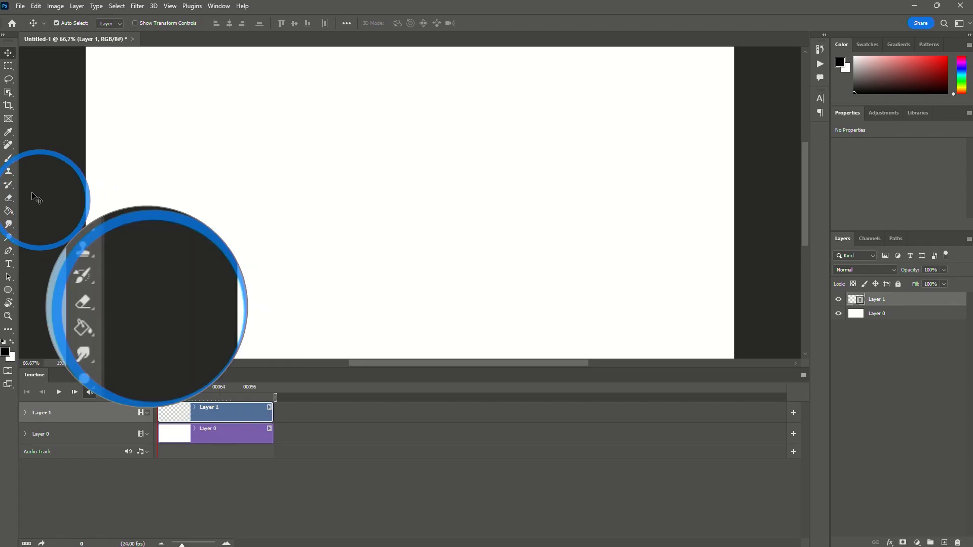
click(9, 160)
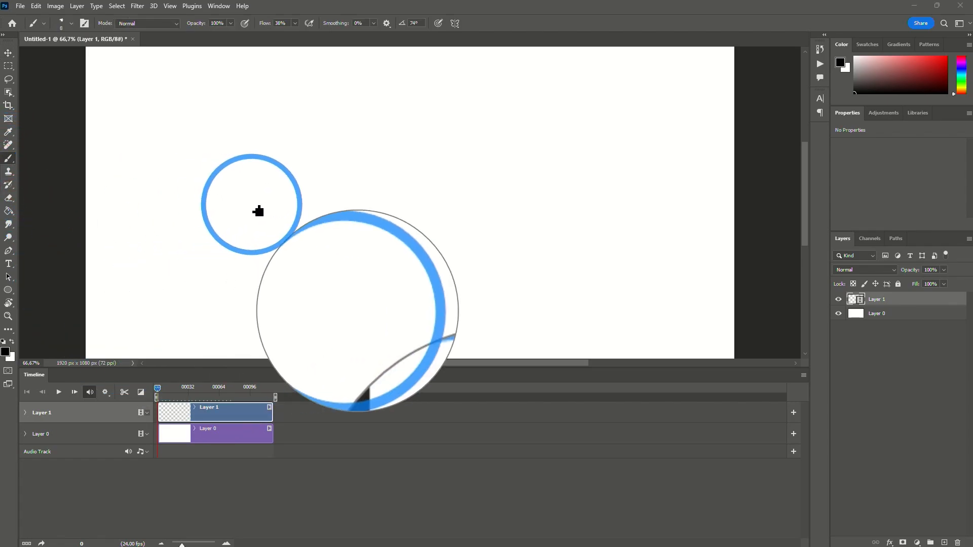
mouse_move(302, 177)
mouse_down()
mouse_move(386, 217)
mouse_move(293, 173)
mouse_up()
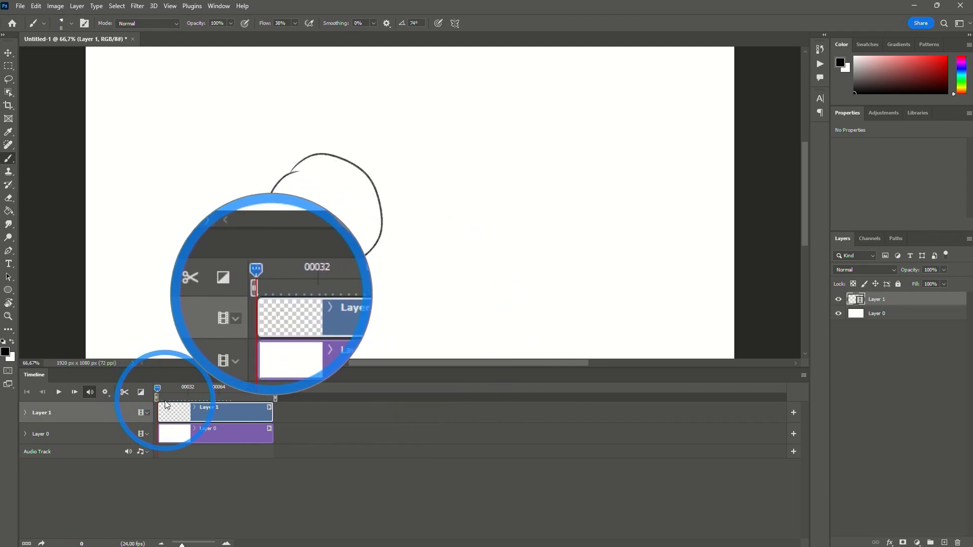
- Step back and forth between frames 0 and 1 to compare the drawn frame with the following one
key(Right)
key(Left)
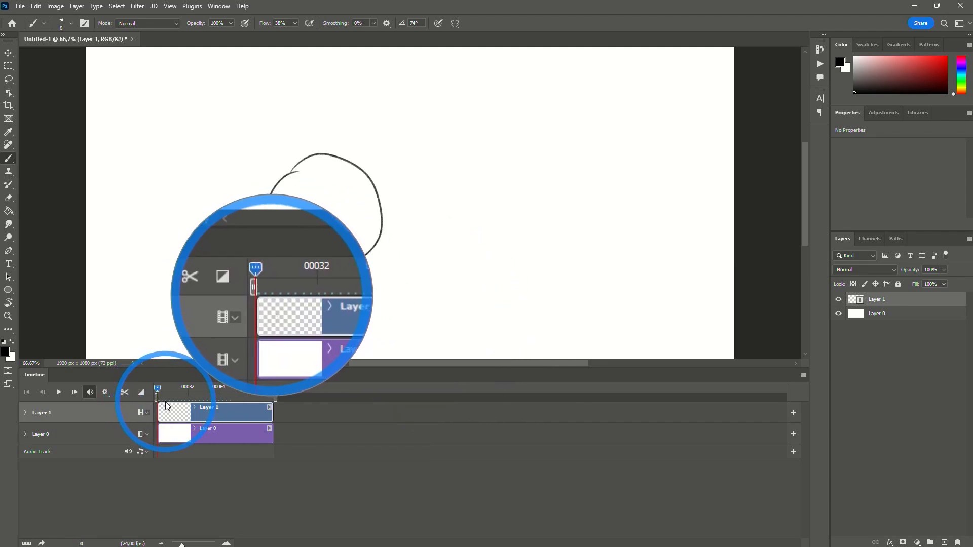
key(Right)
key(Left)
key(Right)
key(Left)
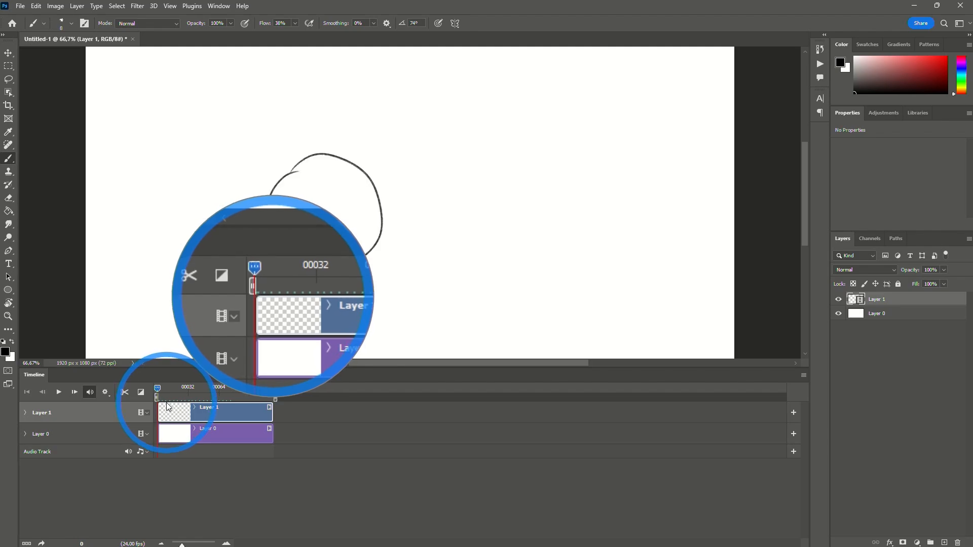
key(Right)
key(Left)
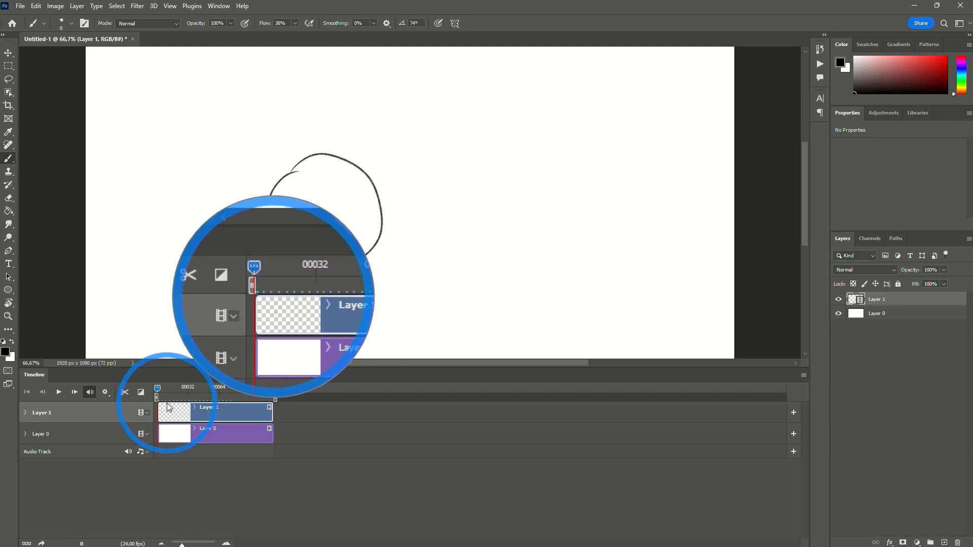
- Draw a slightly smaller circle on frame 1, a little to the right of the first one, and flip between both frames
key(Right)
click(376, 286)
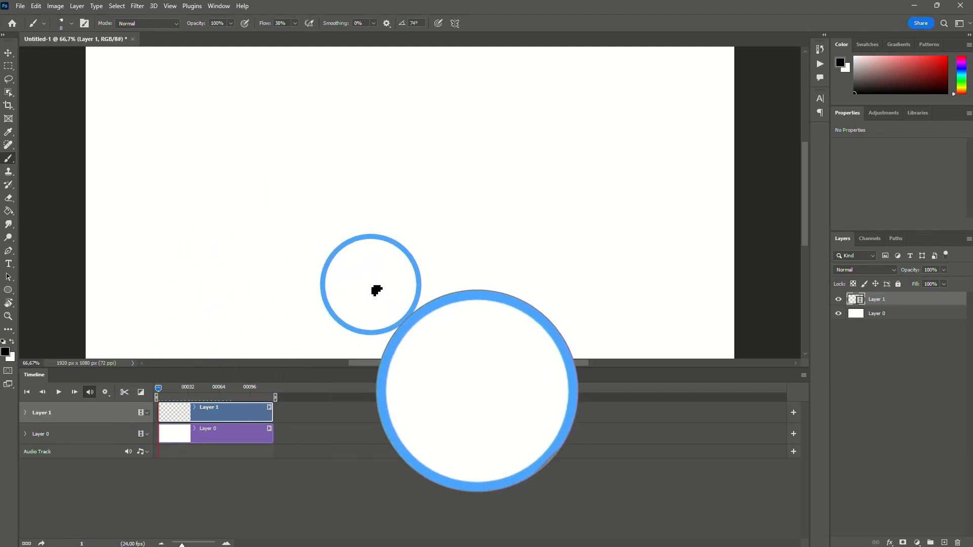
mouse_move(351, 163)
mouse_down()
mouse_move(323, 198)
mouse_move(375, 159)
mouse_up()
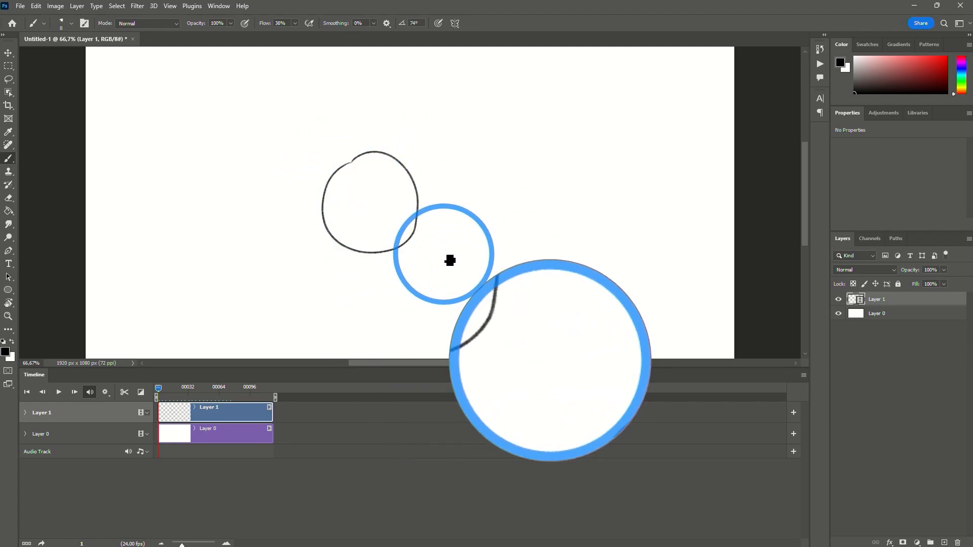
key(Left)
key(Right)
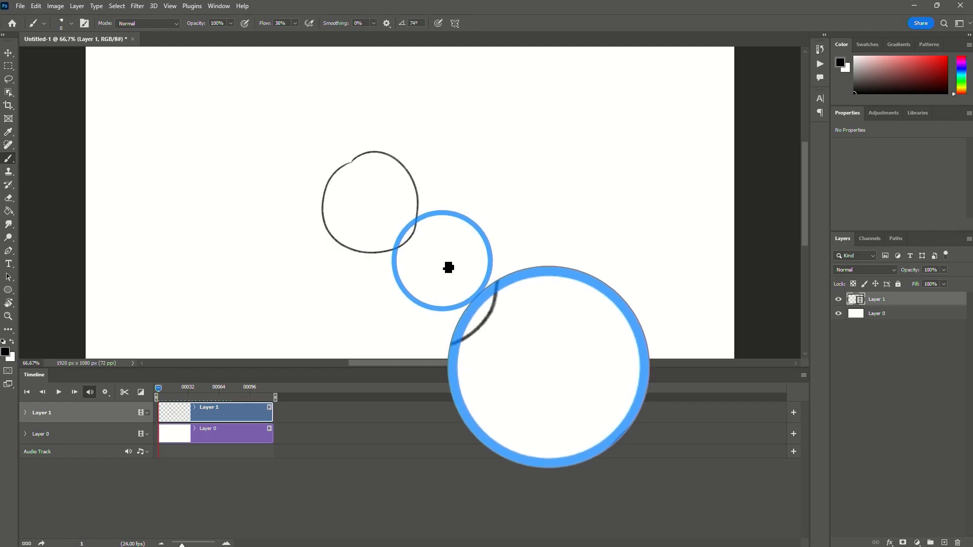
key(Left)
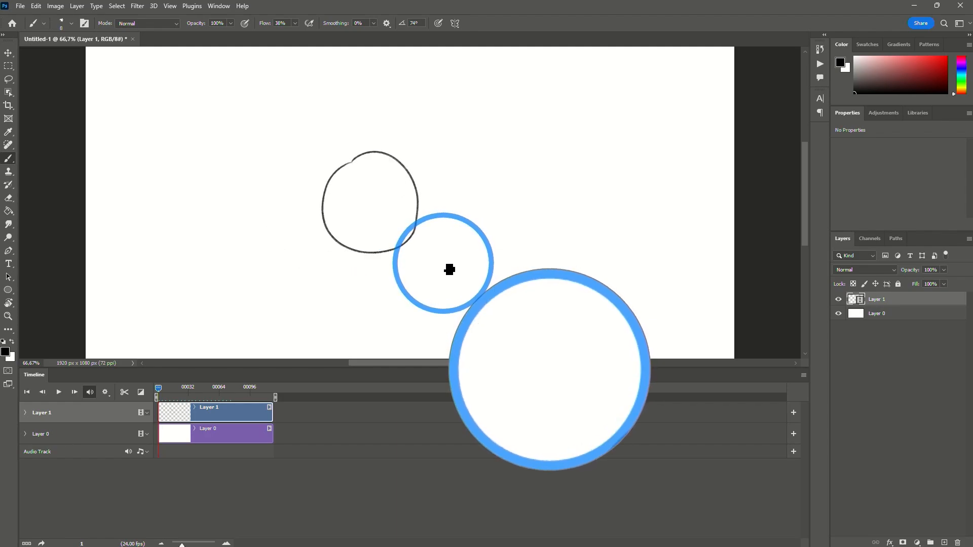
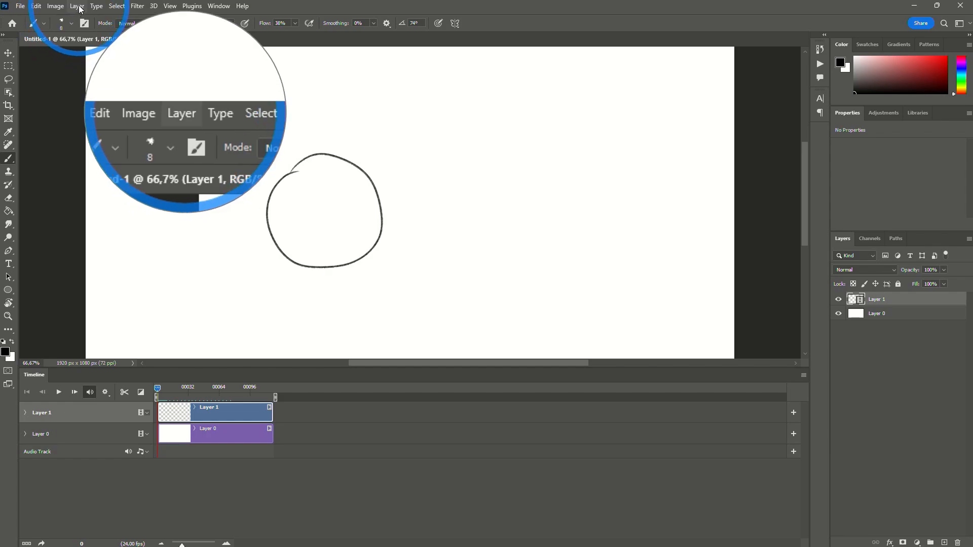
- Interpret Layer 1's video footage at a frame rate of 12 fps
click(77, 5)
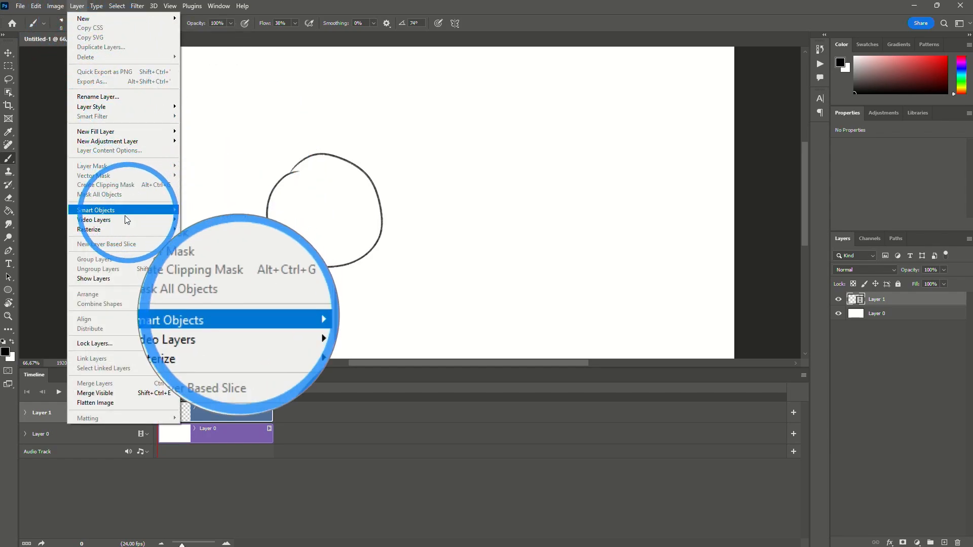
mouse_move(127, 219)
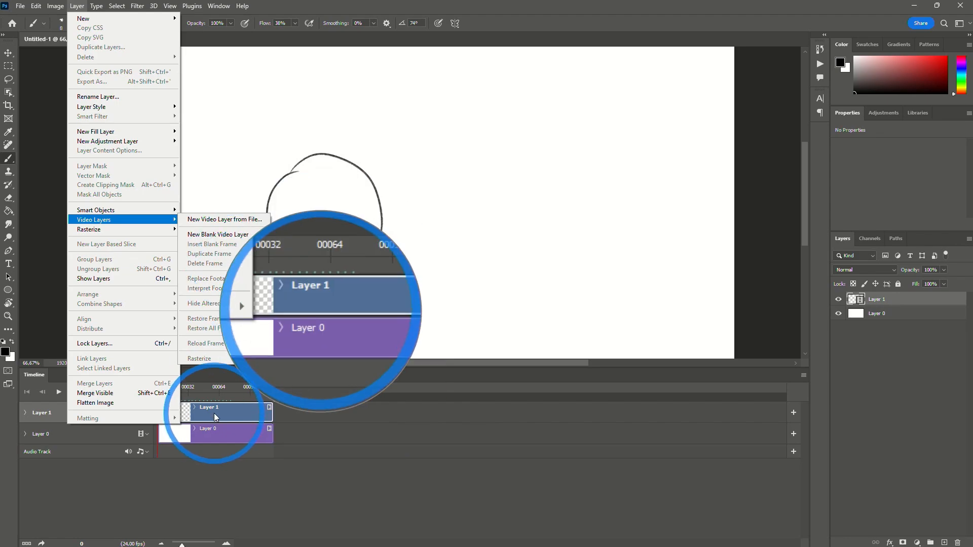
click(196, 389)
click(167, 388)
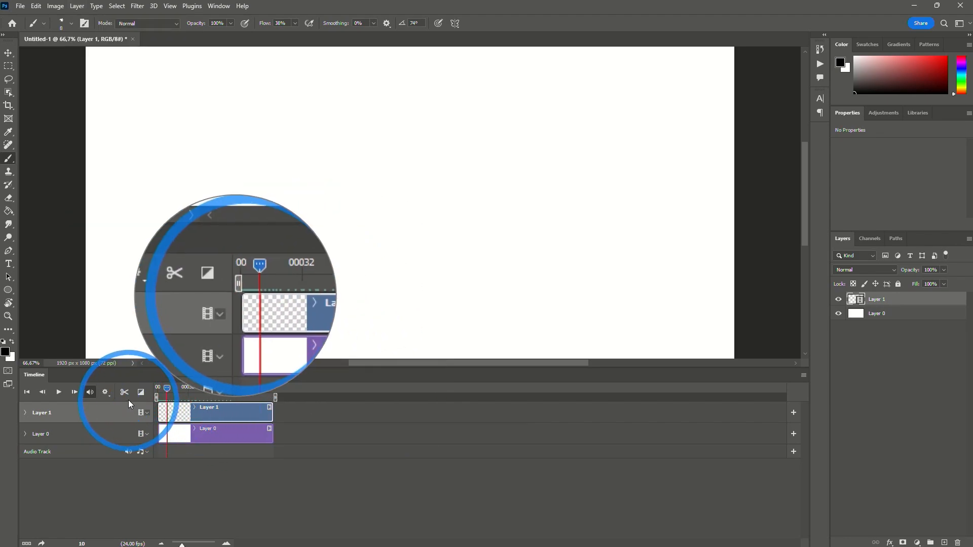
click(77, 5)
mouse_move(126, 220)
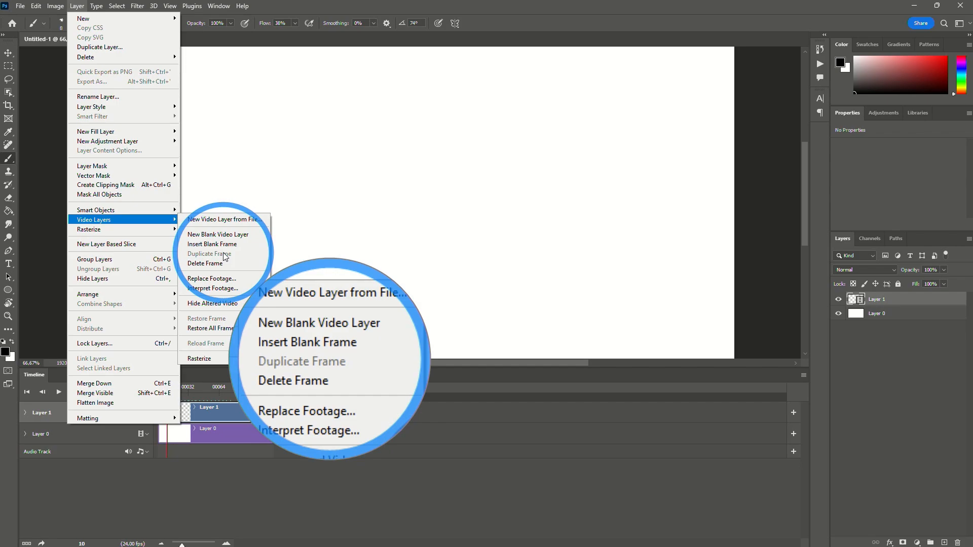
click(220, 288)
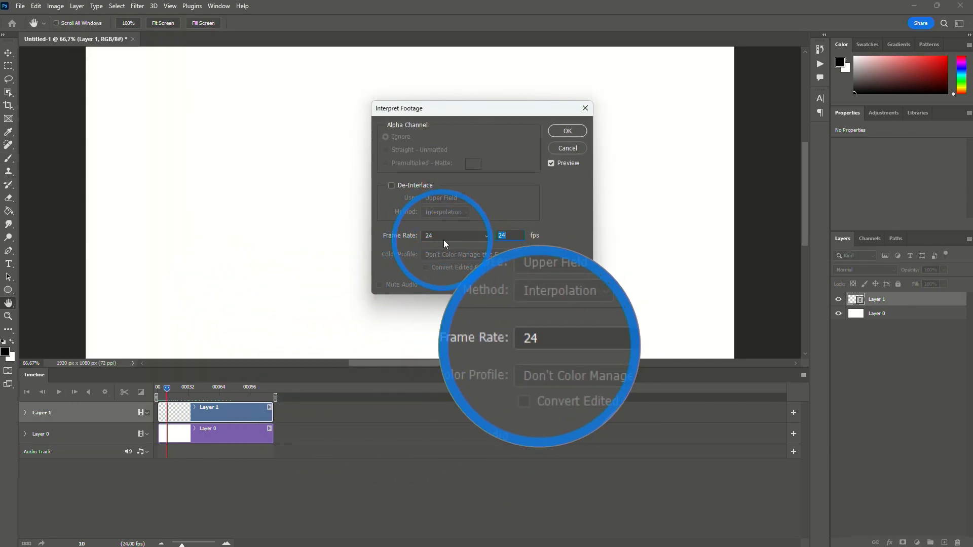
text(12)
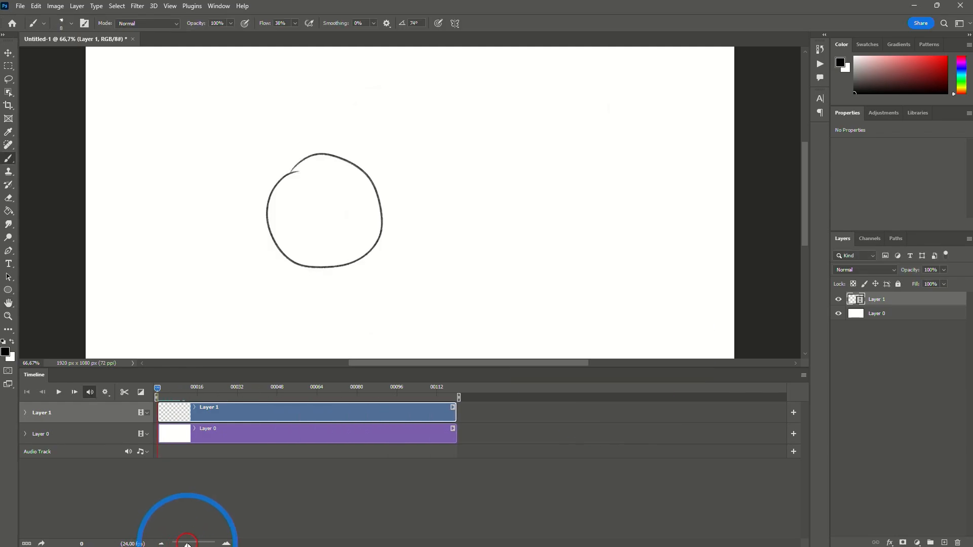
- Draw a third, larger circle on frame 4 of Layer 1 and scrub across the neighbouring frames to compare
drag(183, 543, 188, 543)
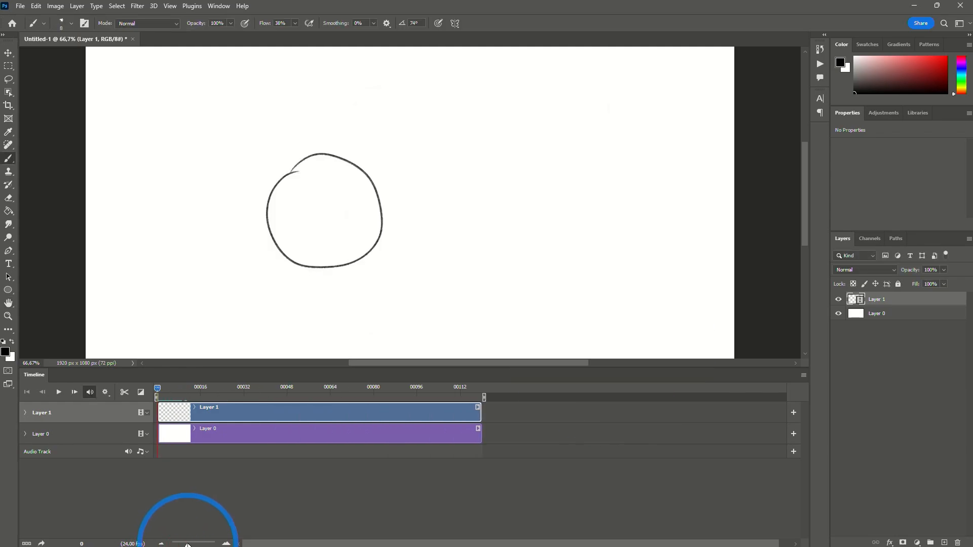
mouse_move(159, 388)
mouse_down()
mouse_move(174, 391)
mouse_move(151, 390)
mouse_up()
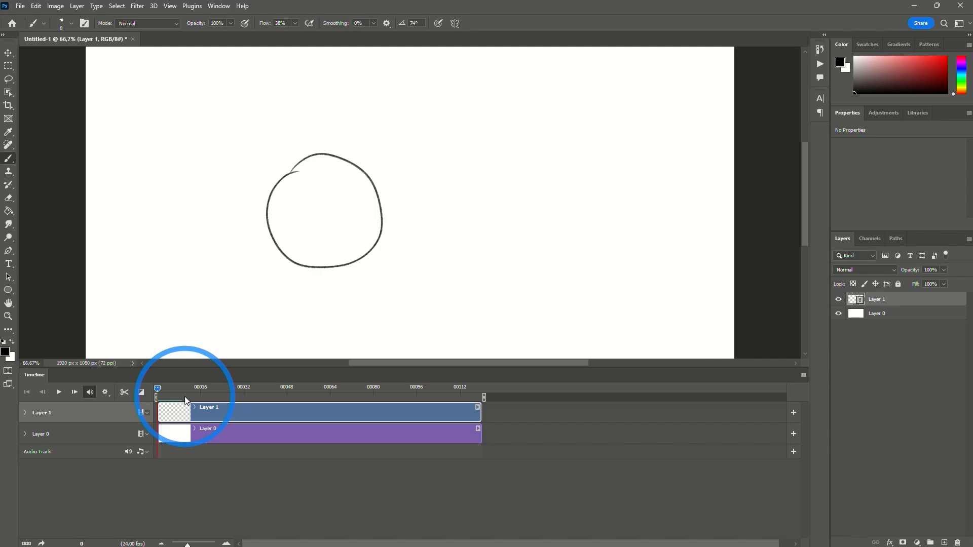
key(Right)
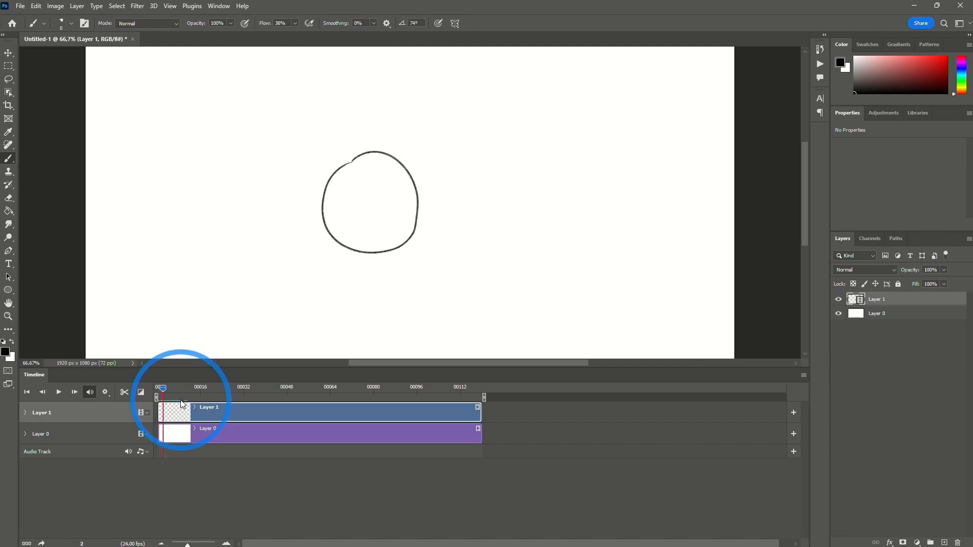
key(Right)
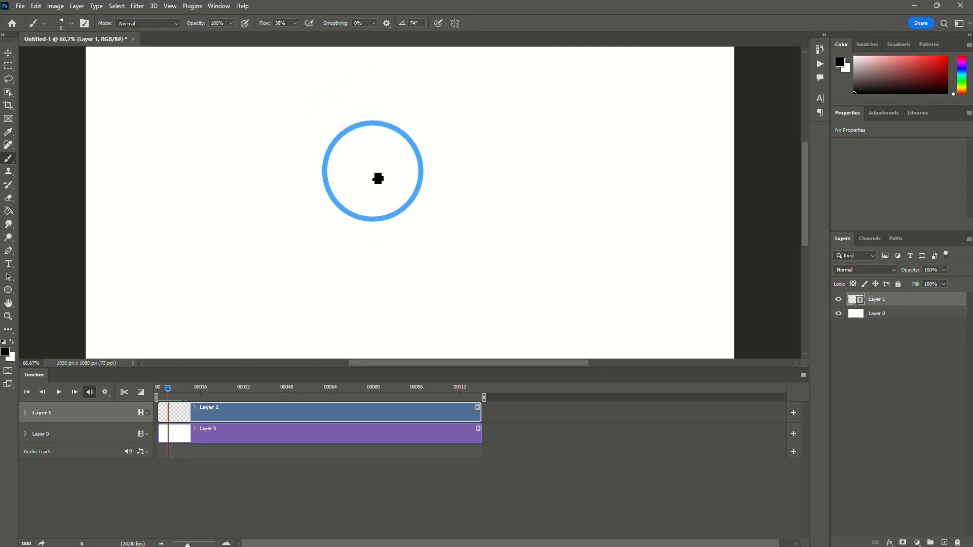
mouse_move(348, 148)
mouse_down()
mouse_move(354, 254)
mouse_move(323, 209)
mouse_up()
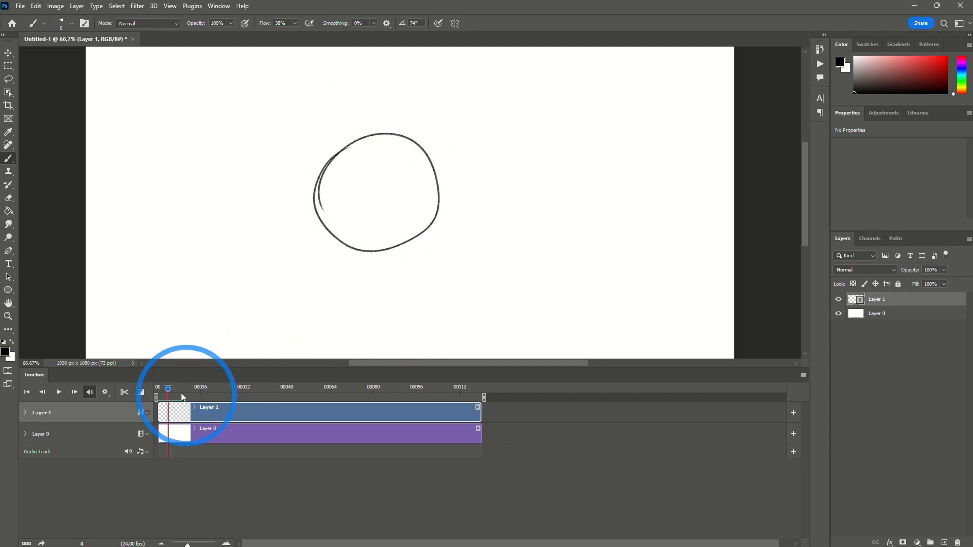
drag(168, 387, 173, 392)
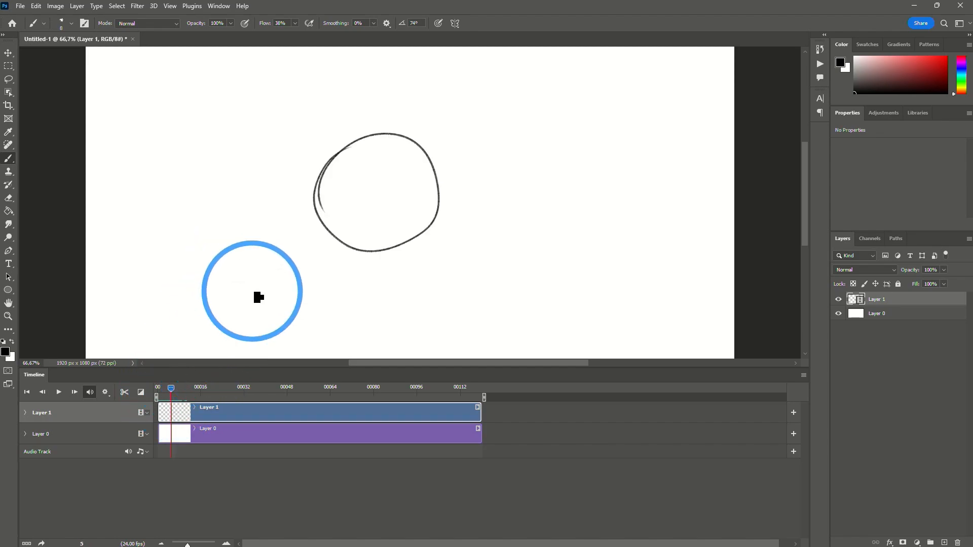
drag(176, 388, 171, 392)
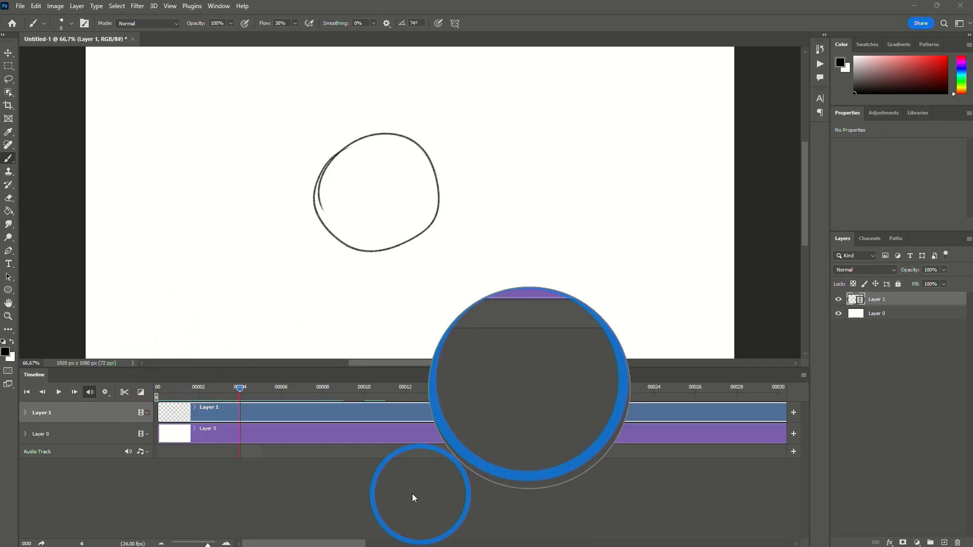
- Expand Layer 1's track in the timeline and examine the segments of its Altered Video row
click(194, 408)
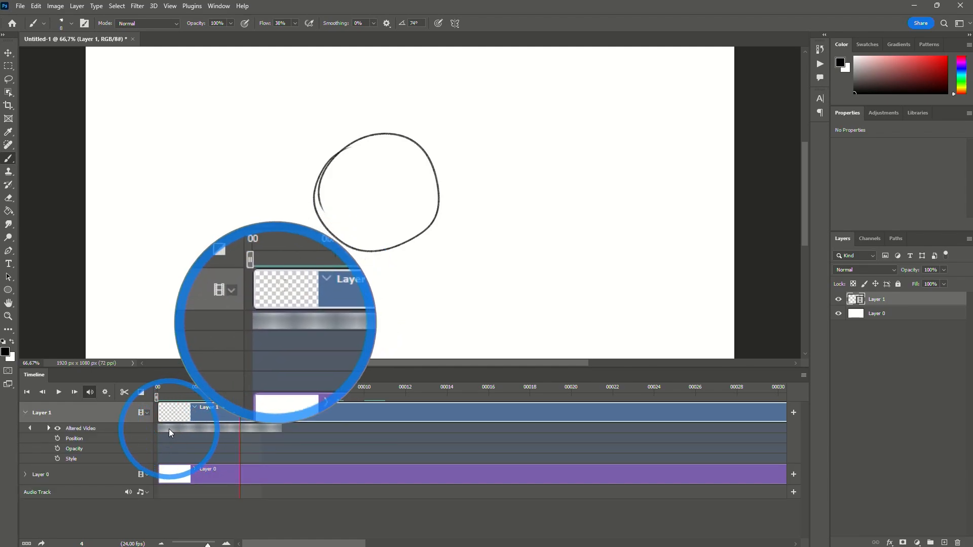
click(195, 428)
click(217, 428)
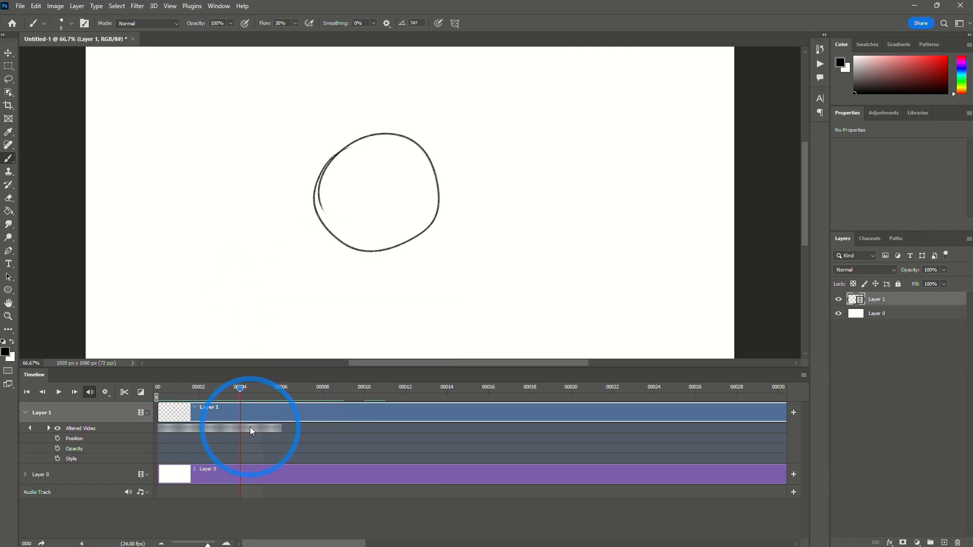
mouse_move(269, 426)
mouse_down()
mouse_move(203, 431)
mouse_move(232, 431)
mouse_move(218, 428)
mouse_up()
click(192, 426)
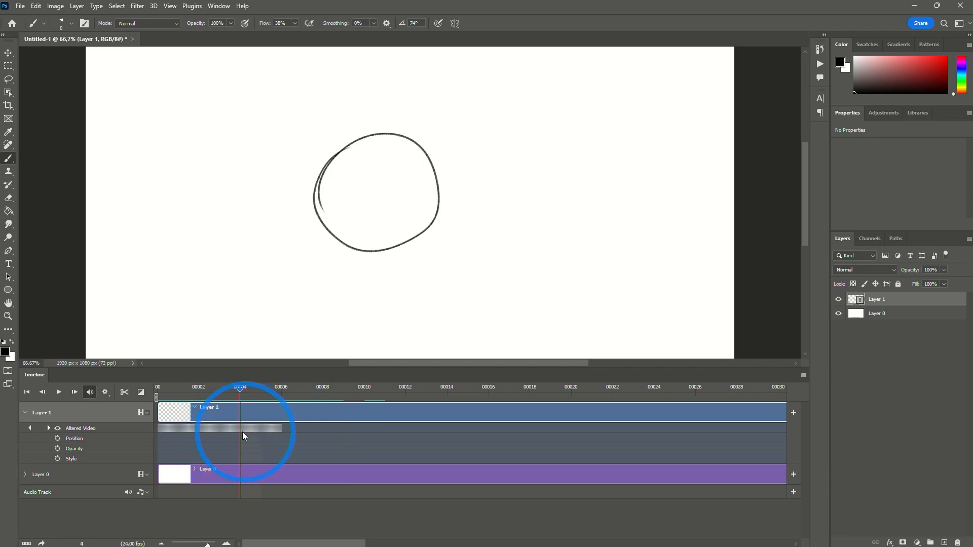
- Delete the drawn video frame of Layer 1 at frame 2
click(178, 388)
click(200, 389)
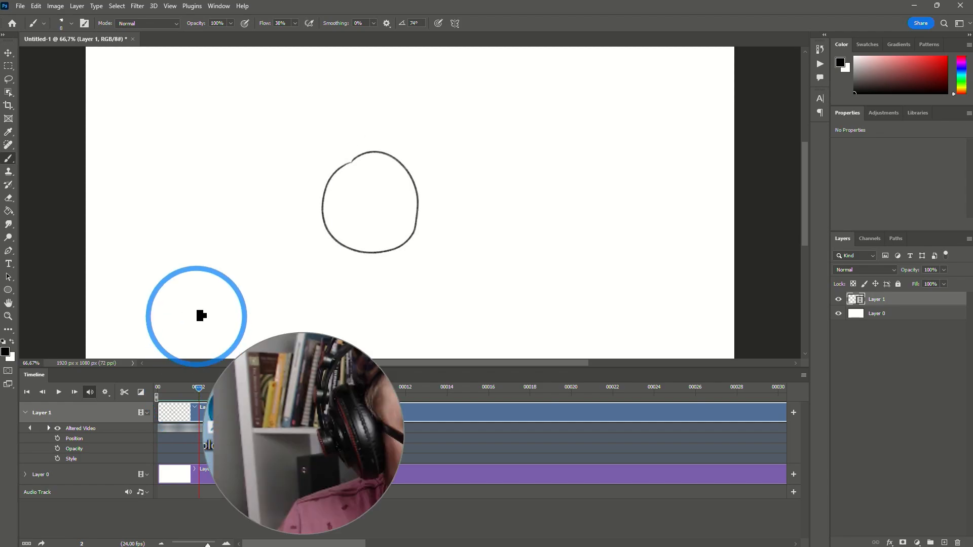
click(77, 6)
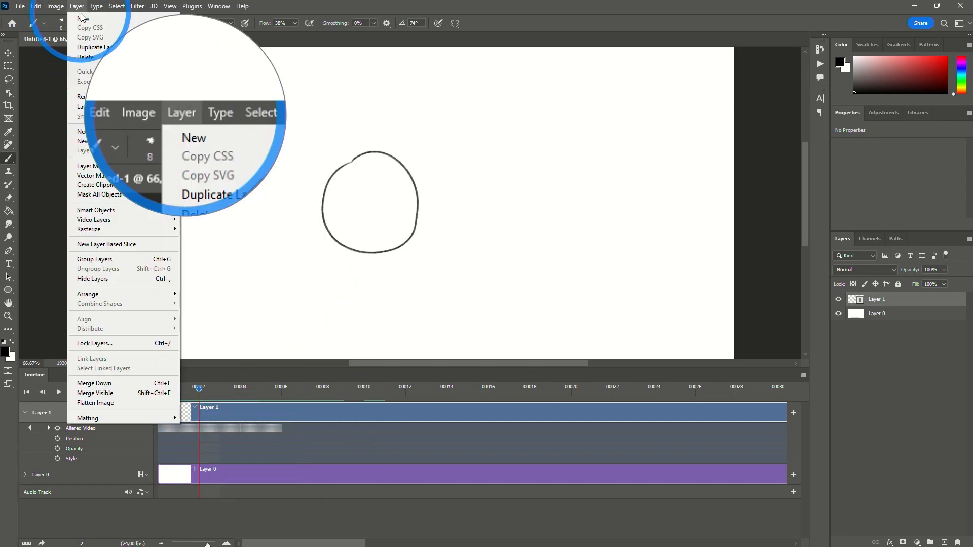
mouse_move(105, 221)
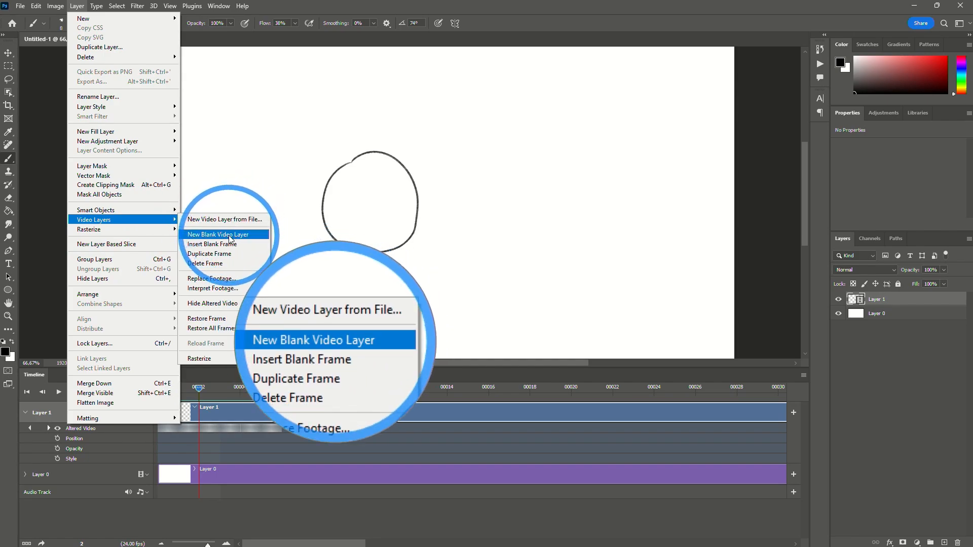
click(220, 263)
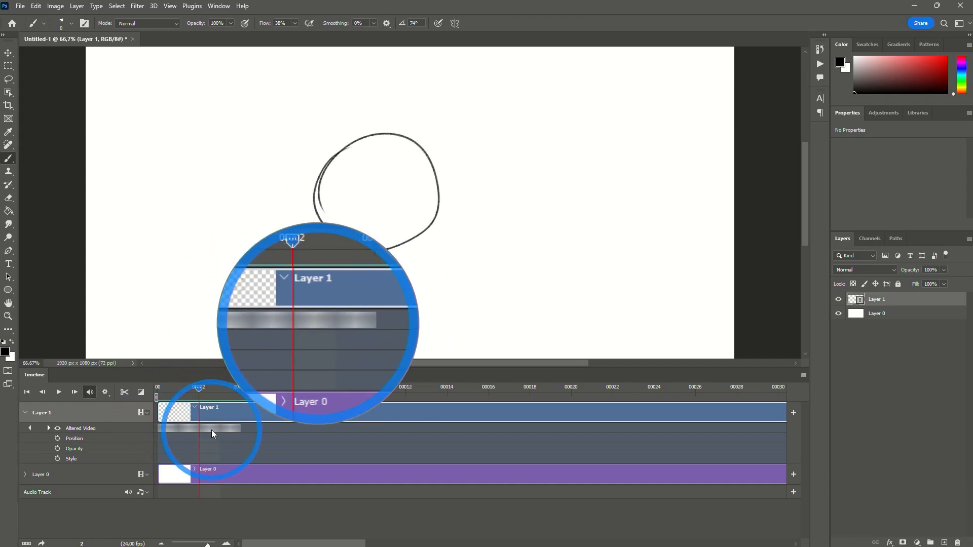
- Try to insert a blank frame into Layer 1 at frame 2 and at frame 3
click(54, 6)
mouse_move(77, 6)
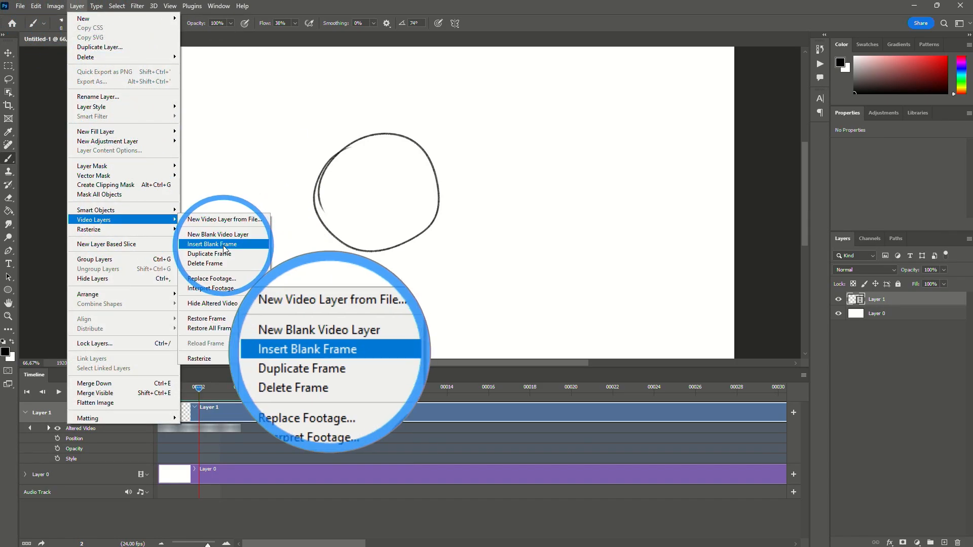
click(224, 247)
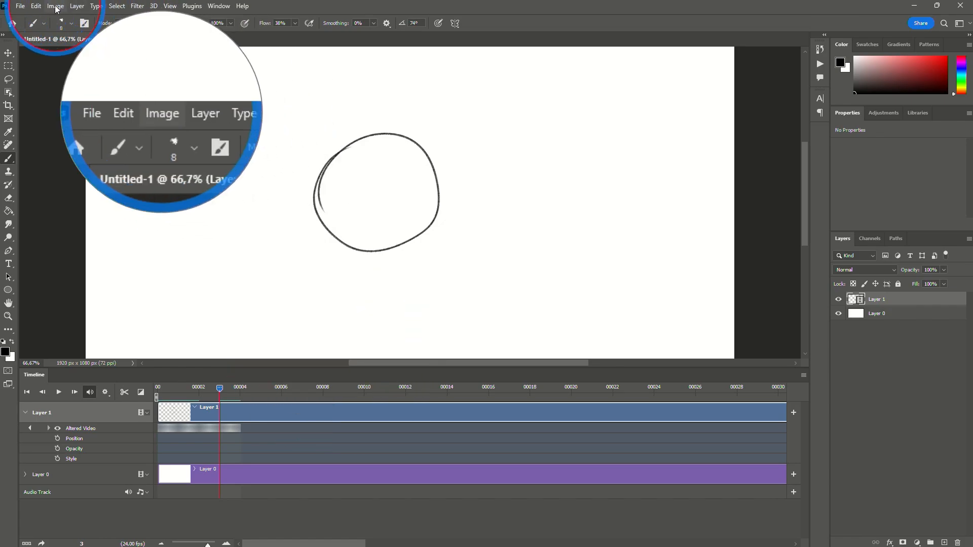
click(76, 6)
mouse_move(130, 219)
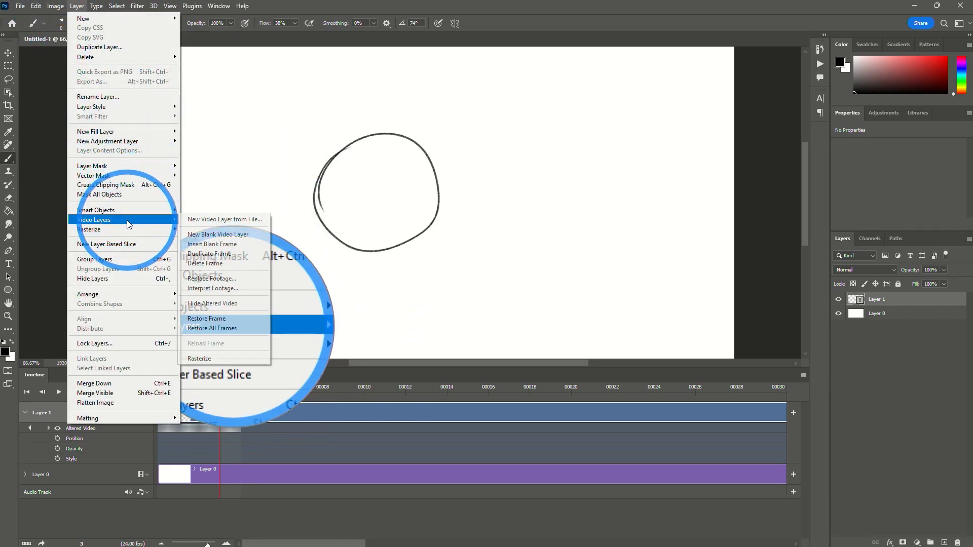
click(221, 244)
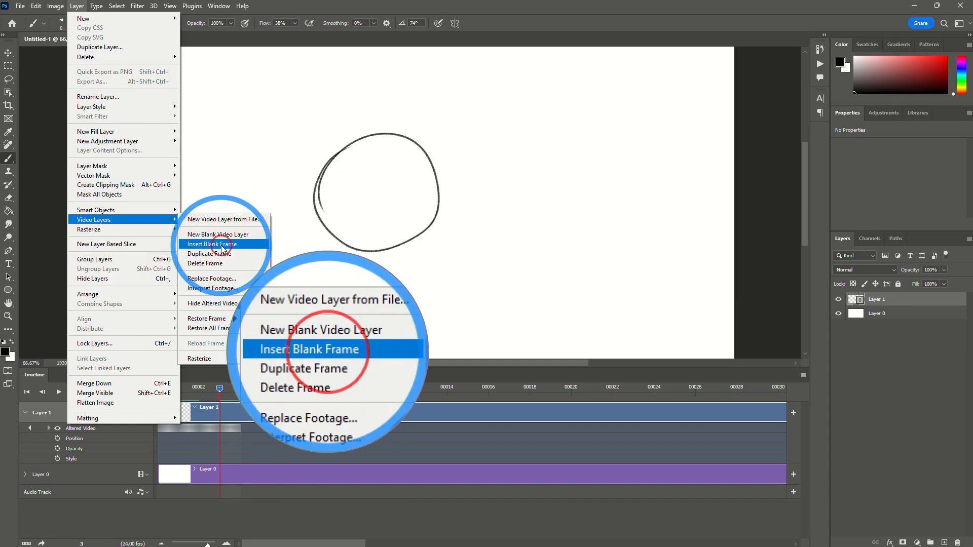
- Insert a blank frame into Layer 1 with the playhead at frame 1 and scrub from frame 0 to 5 to check it
mouse_move(241, 394)
mouse_down()
mouse_move(151, 400)
mouse_move(250, 399)
mouse_move(138, 401)
mouse_move(176, 400)
mouse_up()
click(59, 6)
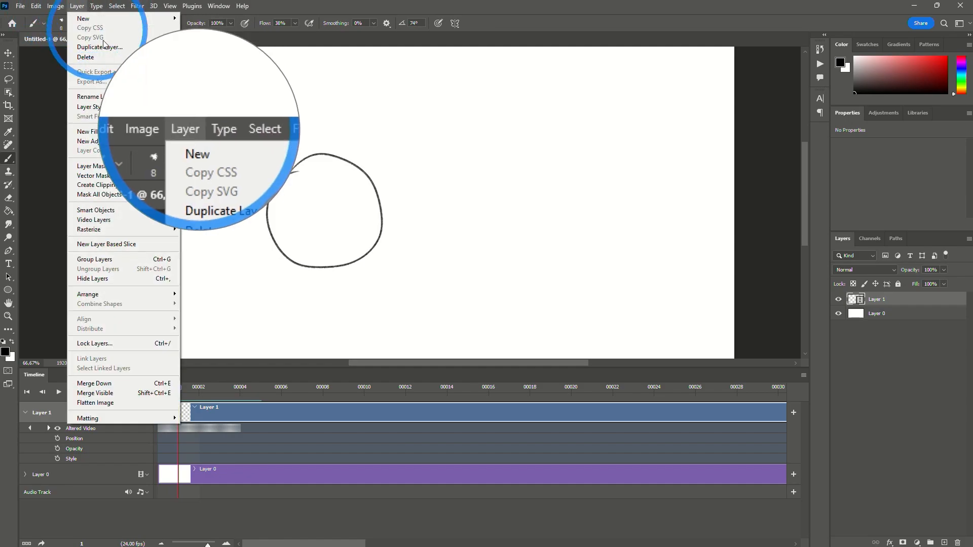
mouse_move(146, 224)
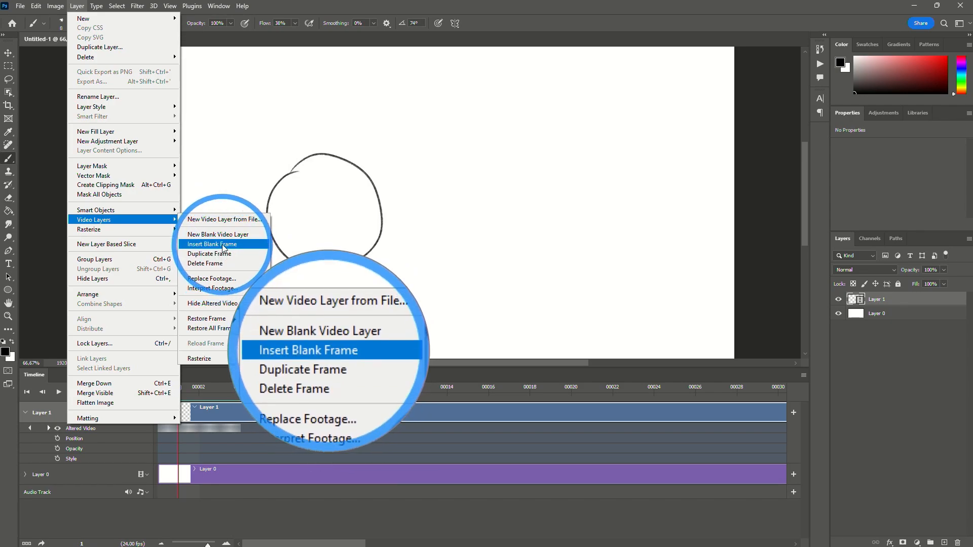
click(222, 245)
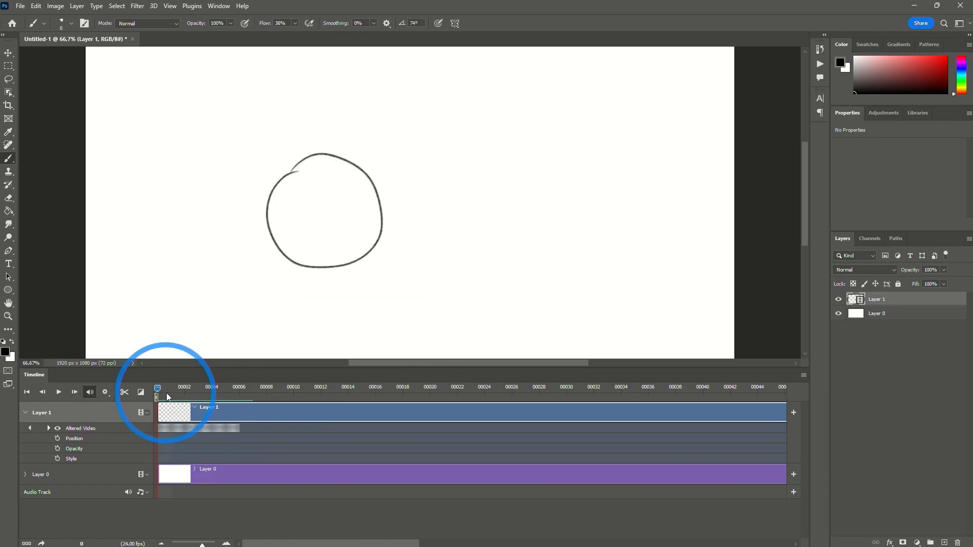
drag(166, 393, 226, 398)
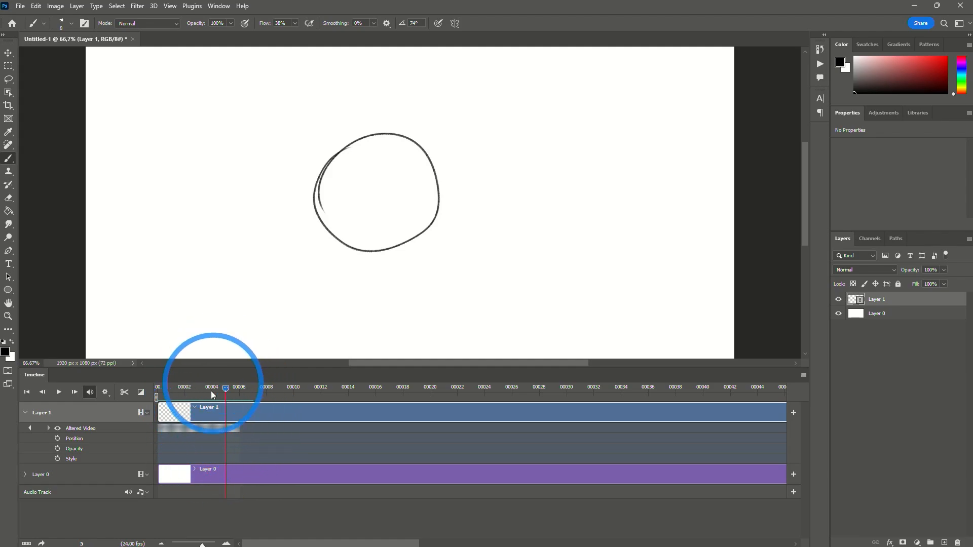
mouse_move(226, 389)
mouse_down()
mouse_move(239, 391)
mouse_move(231, 393)
mouse_up()
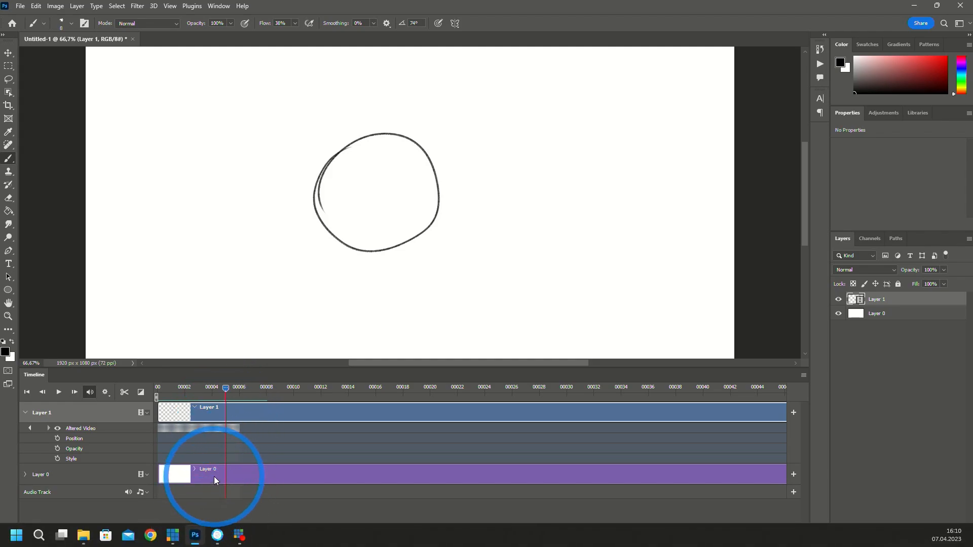
- Trim the end of Layer 1's clip to frame 6 and place the playhead there
drag(206, 545, 188, 545)
mouse_move(504, 412)
mouse_down()
mouse_move(168, 412)
mouse_move(196, 405)
mouse_move(202, 410)
mouse_move(168, 417)
mouse_up()
click(175, 389)
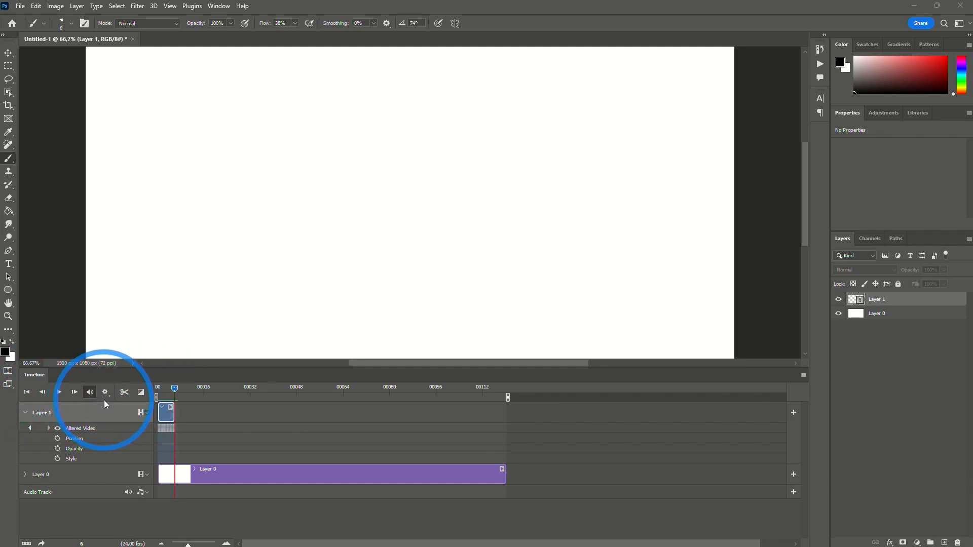
- Create a new empty video group above Layer 1's track and make it the active track
click(147, 413)
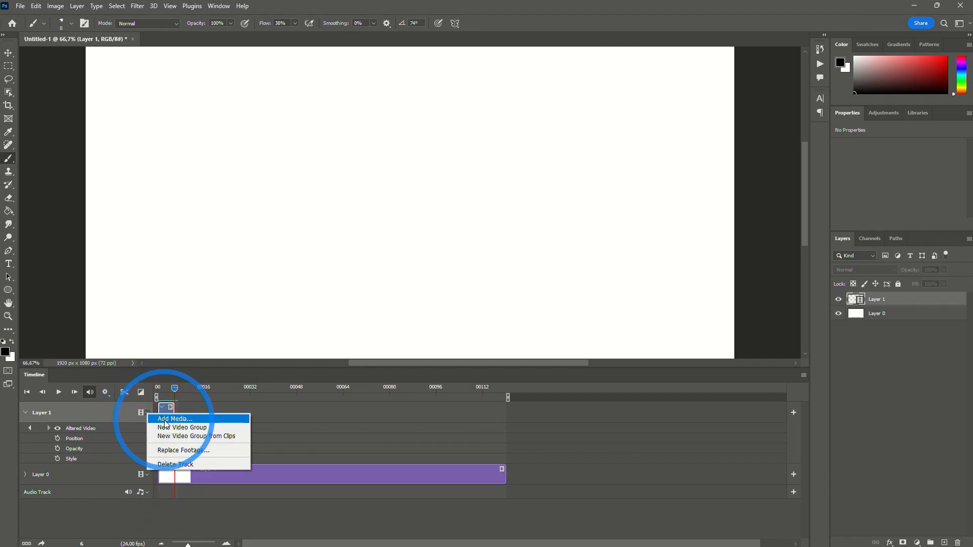
click(199, 432)
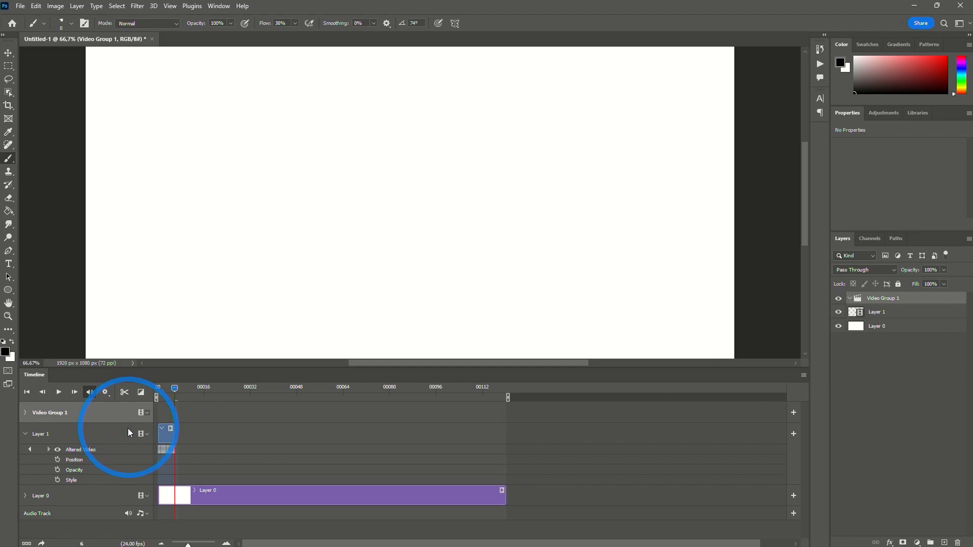
click(106, 413)
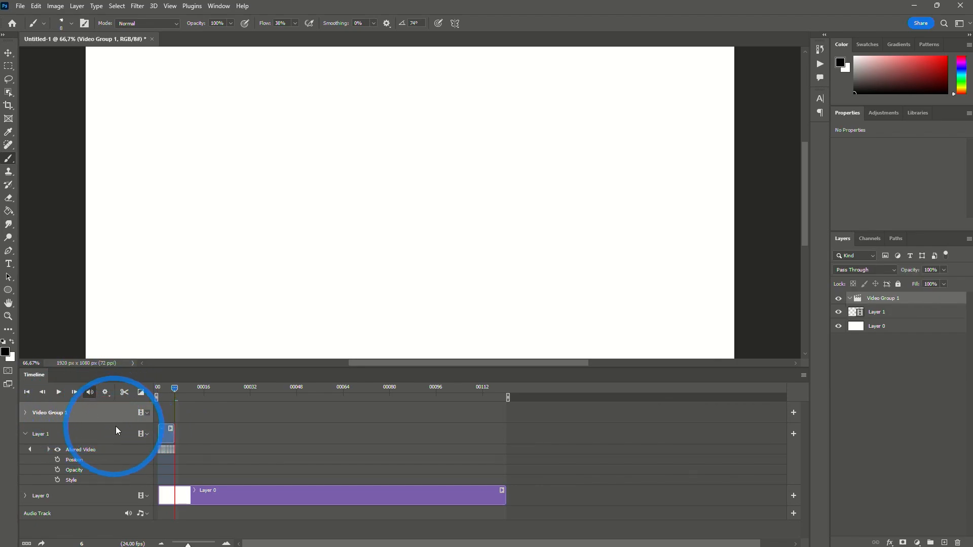
click(117, 431)
click(120, 410)
click(93, 432)
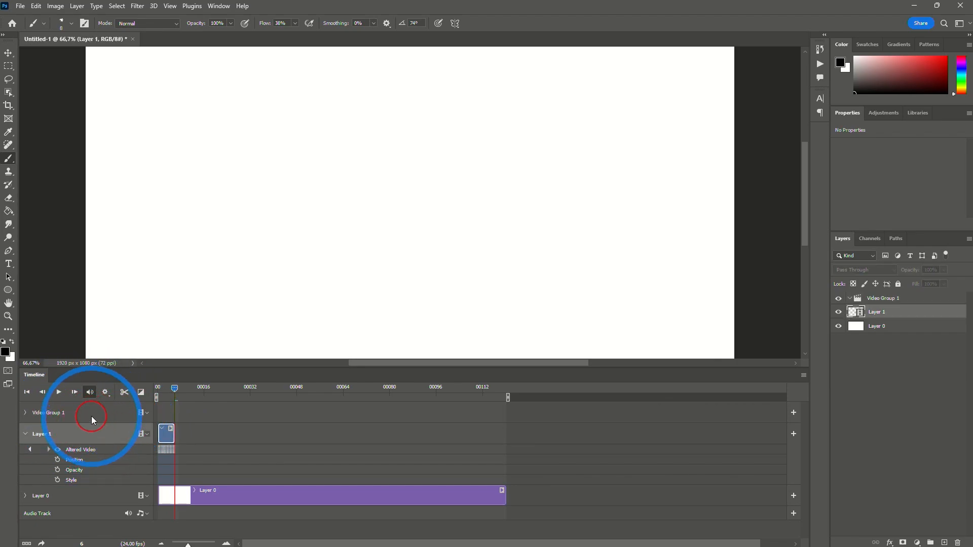
click(92, 416)
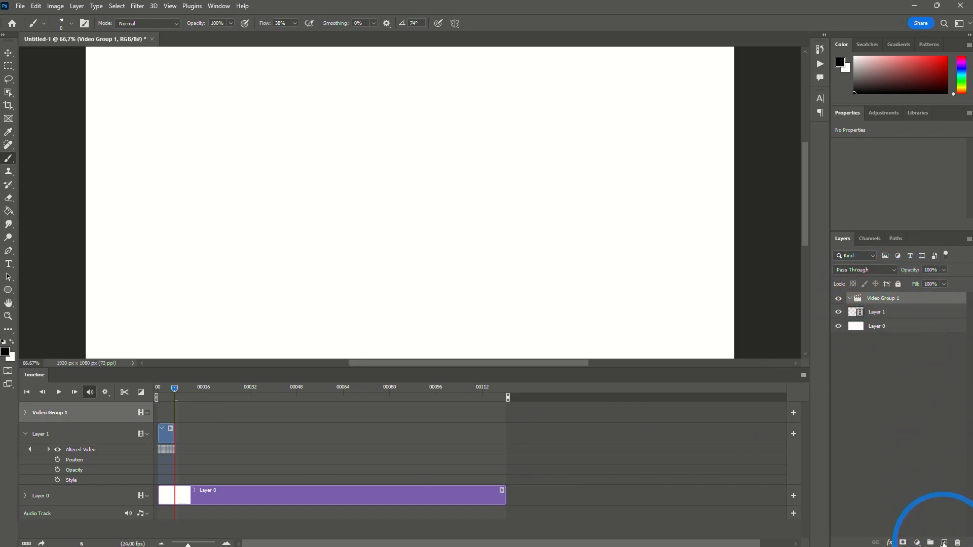
- Add a new layer to Video Group 1 and shorten its clip to the two frames between 0 and 2
click(944, 543)
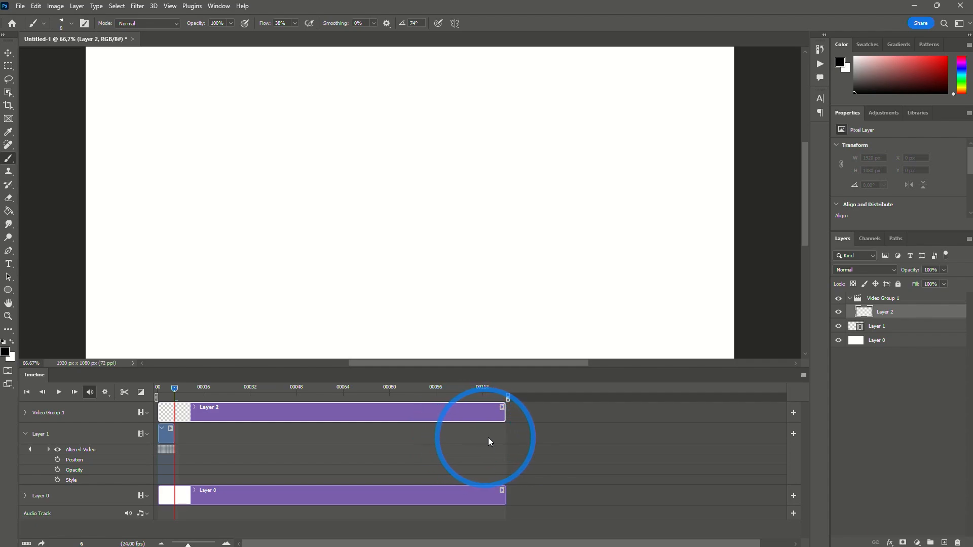
drag(502, 418, 163, 417)
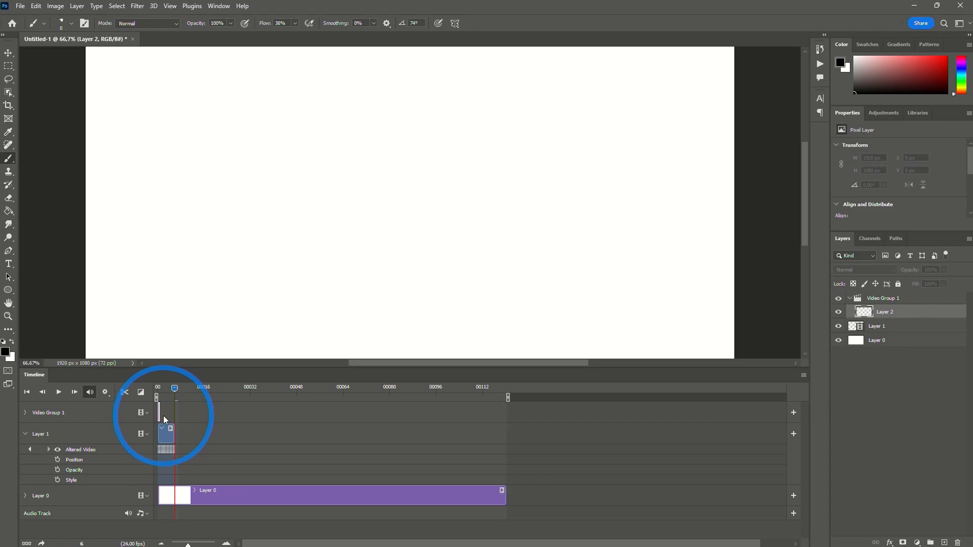
mouse_move(188, 537)
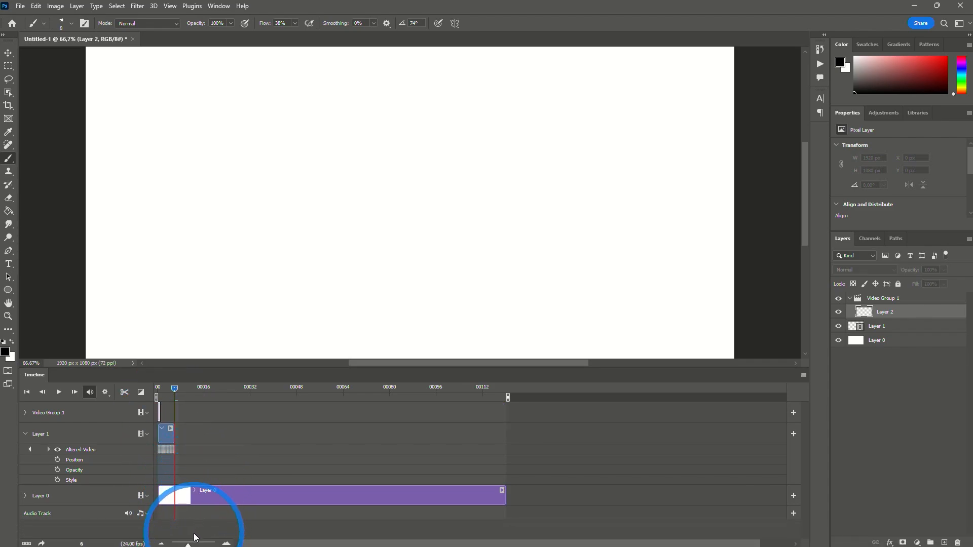
drag(192, 542, 208, 543)
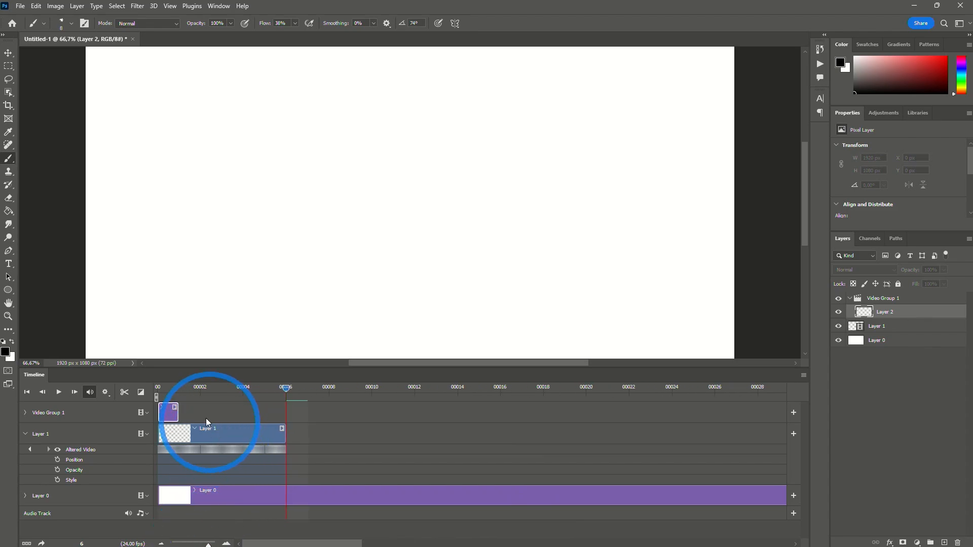
drag(179, 410, 200, 409)
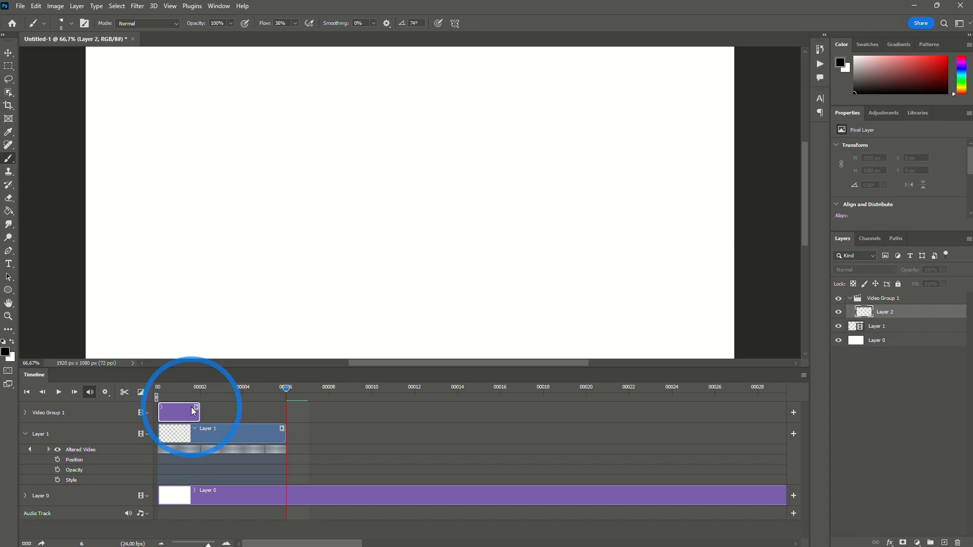
- Move Layer 2's two-frame clip onto Layer 1's track, directly after Layer 1's clip at frame 6
drag(219, 388, 267, 395)
drag(177, 408, 313, 430)
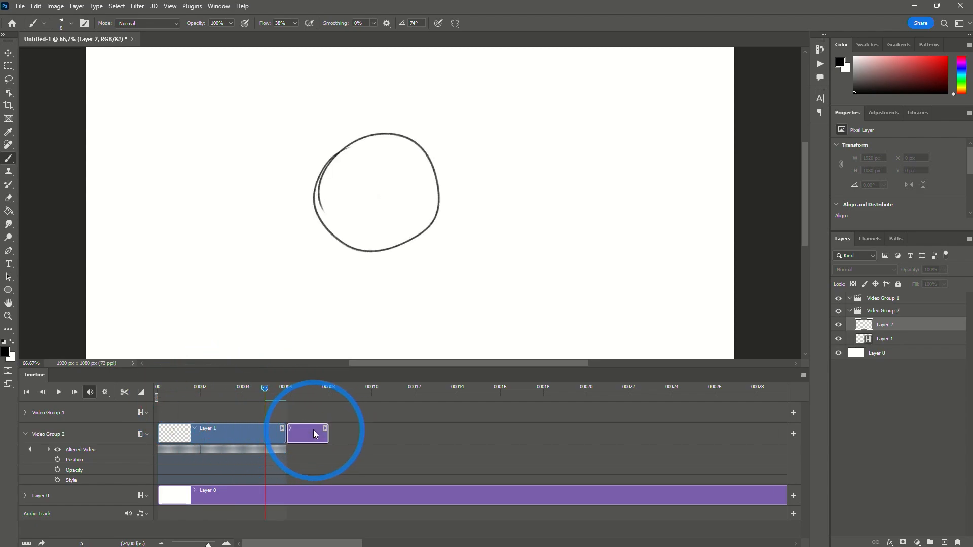
- Sketch a rough rectangle about 364 by 447 px on Layer 2 at frame 6 and extend its clip to frame 24
click(286, 388)
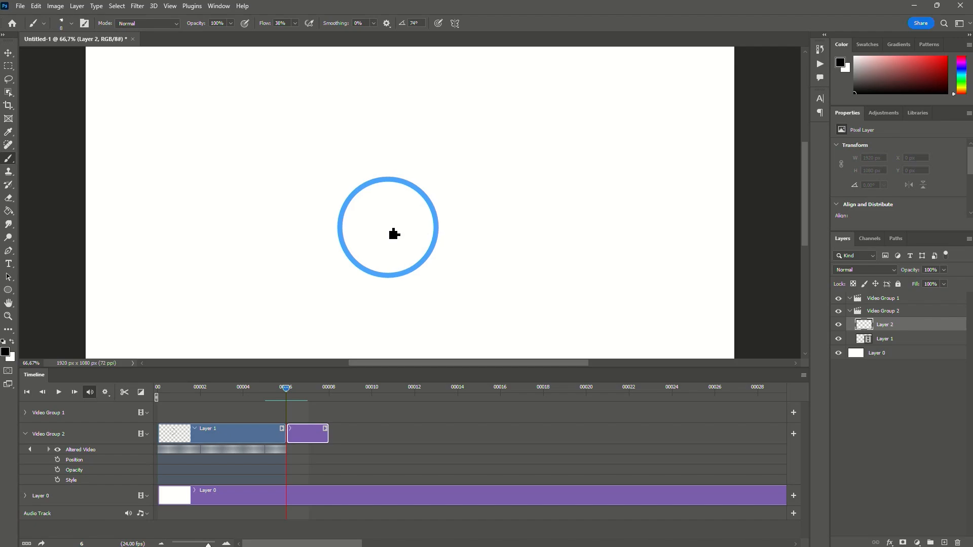
mouse_move(359, 153)
mouse_down()
mouse_move(361, 174)
mouse_move(446, 261)
mouse_move(466, 256)
mouse_up()
mouse_move(473, 249)
mouse_down()
mouse_move(454, 130)
mouse_move(352, 135)
mouse_up()
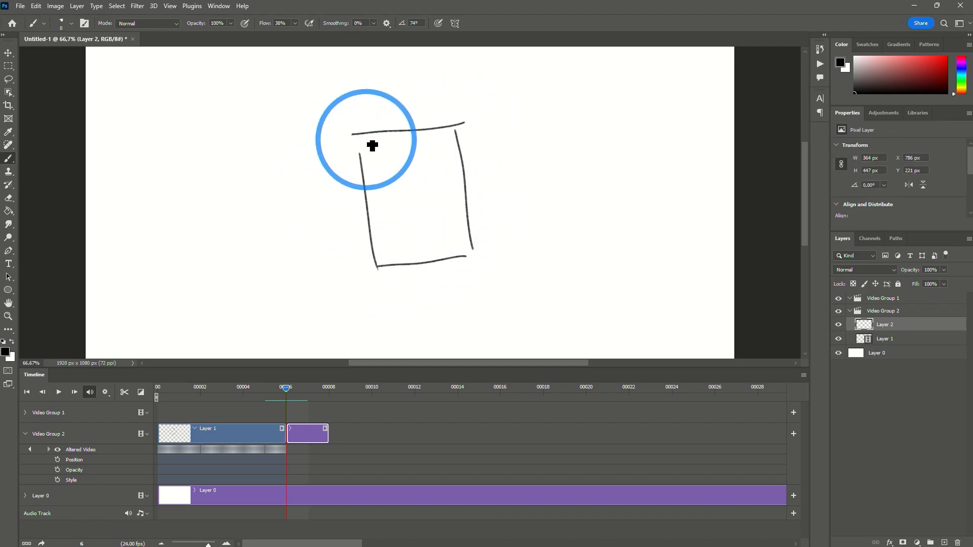
drag(327, 434, 679, 446)
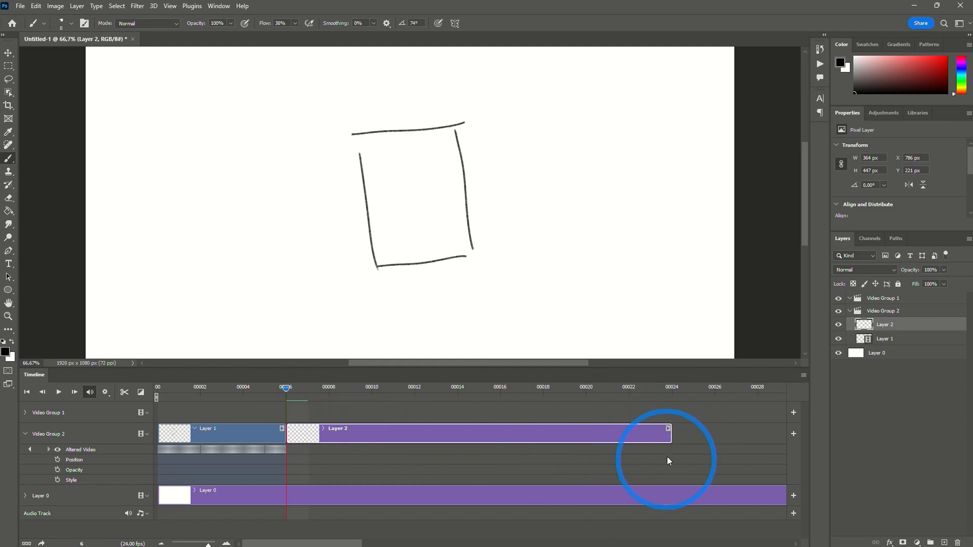
- Add a new layer after Layer 2's clip and trim its clip to two frames, from frame 24 to 26
click(639, 411)
click(632, 432)
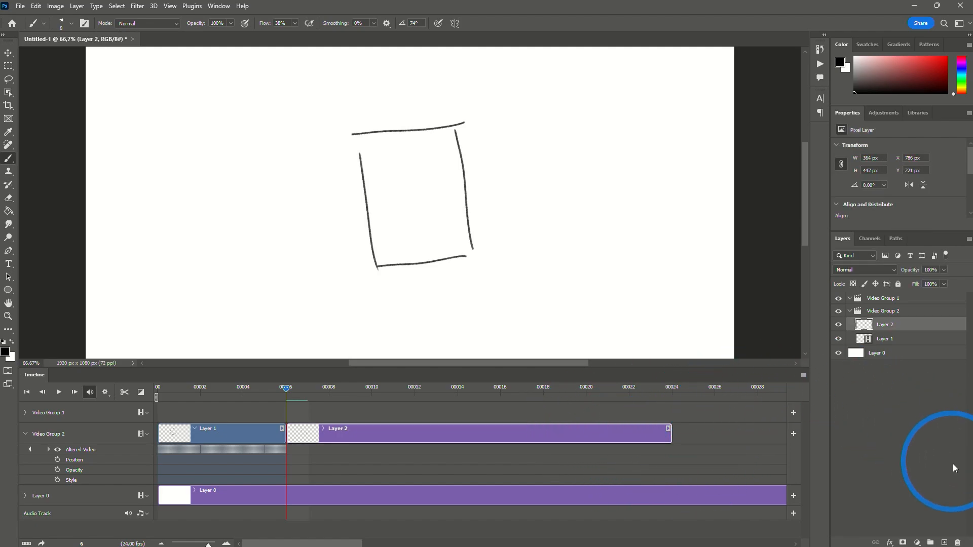
click(945, 543)
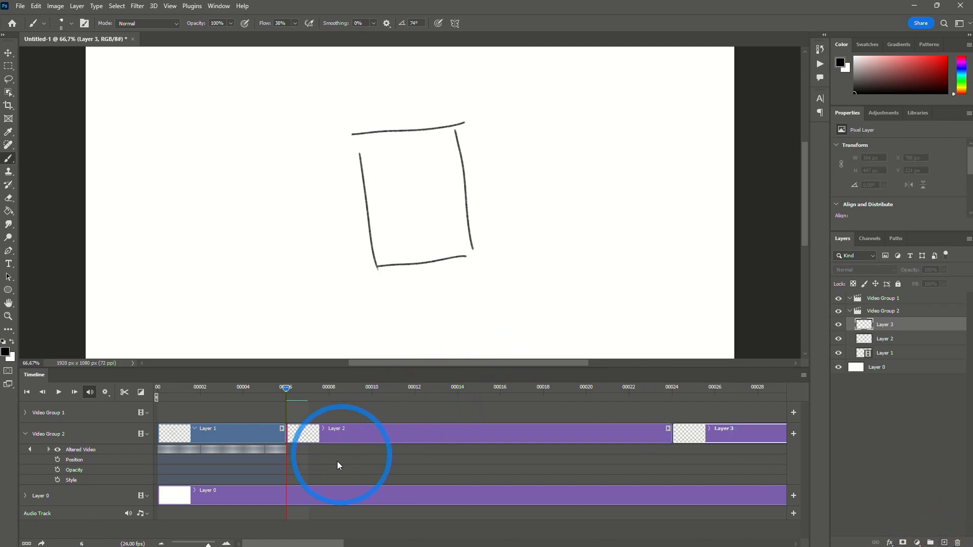
drag(318, 545, 375, 544)
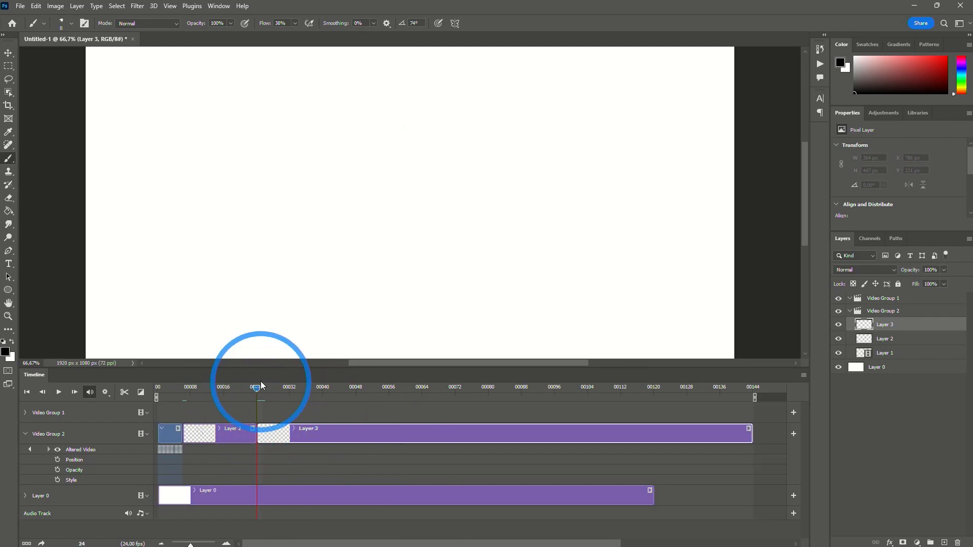
mouse_move(261, 386)
mouse_down()
mouse_move(244, 387)
mouse_move(272, 389)
mouse_move(256, 393)
mouse_up()
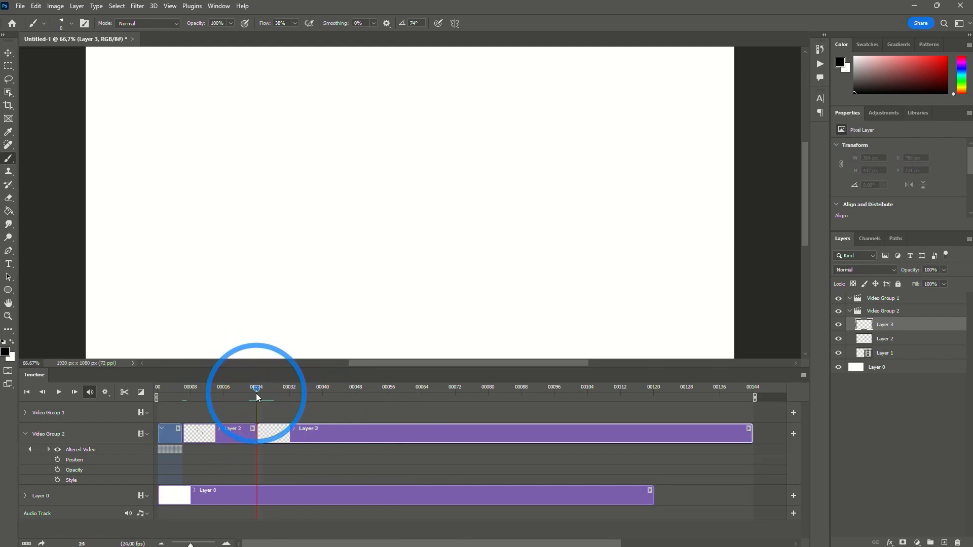
drag(753, 436, 260, 429)
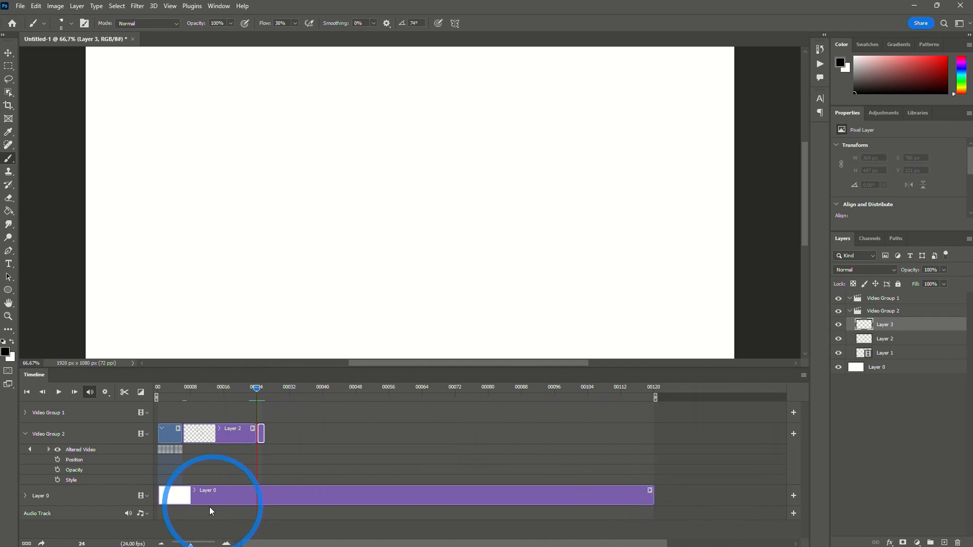
- Add ten more two-frame layers in a row after Layer 3's clip in Video Group 2
drag(191, 543, 200, 543)
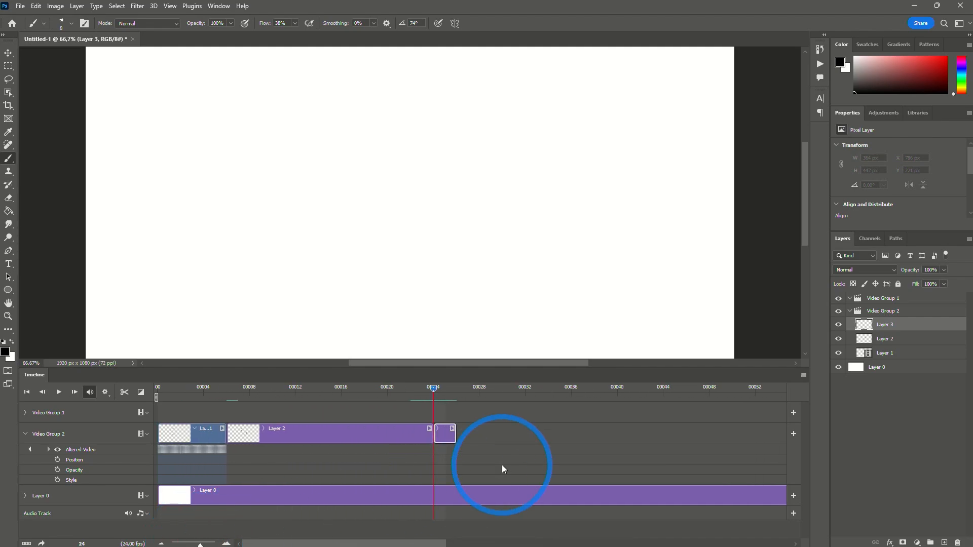
click(426, 432)
click(442, 435)
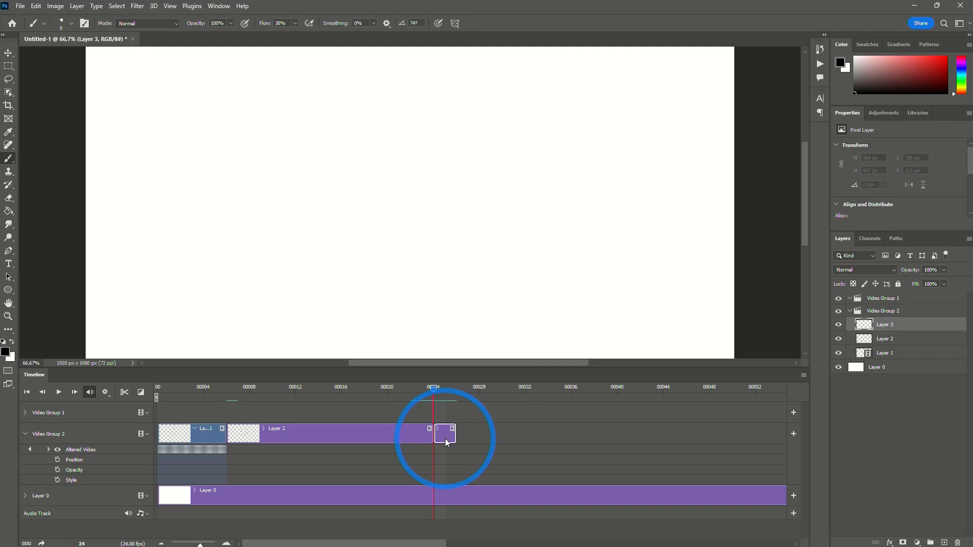
key(ctrl+shift+alt+n)
key(ctrl+shift+alt+n)
key(ctrl+shift+alt+n)
key(ctrl+shift+alt+n)
key(ctrl+shift+alt+n)
key(ctrl+shift+alt+n)
key(ctrl+shift+alt+n)
key(ctrl+shift+alt+n)
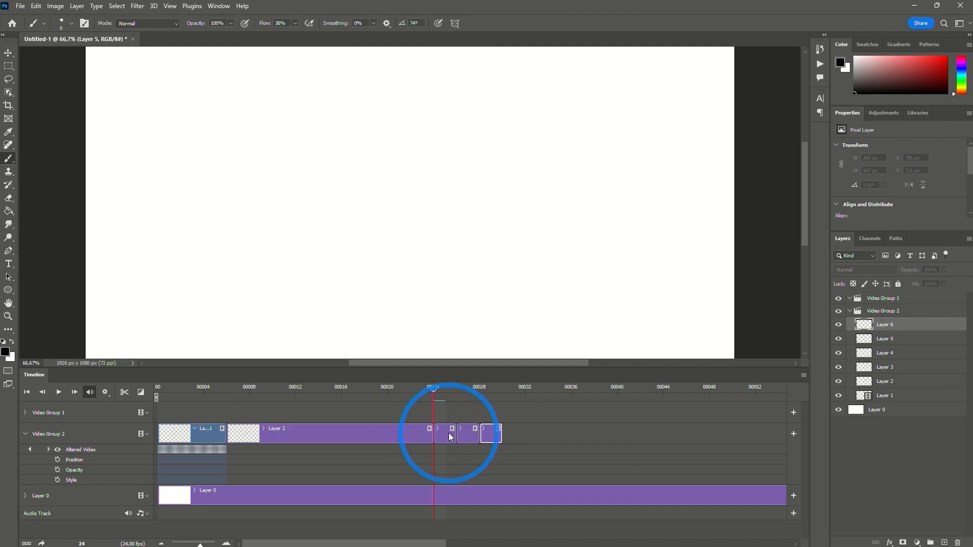
key(ctrl+shift+alt+n)
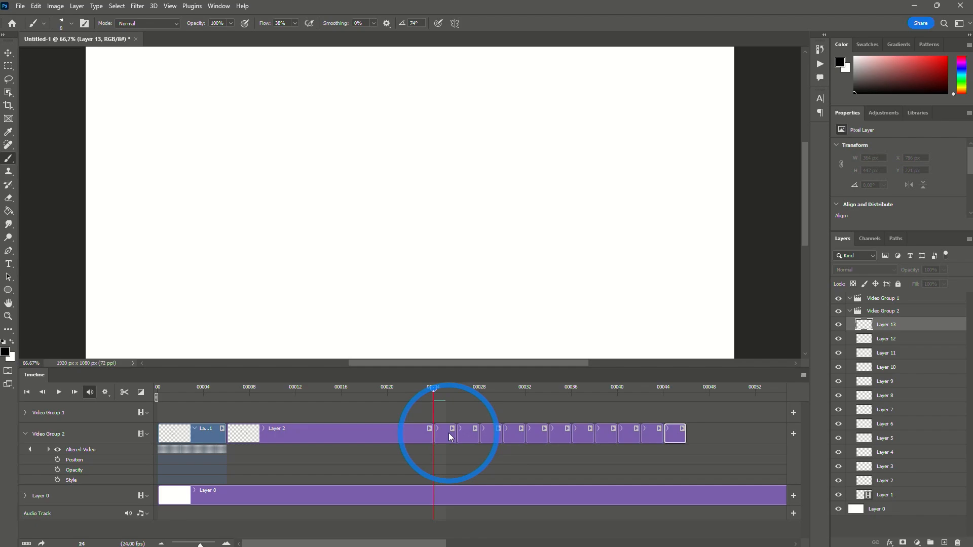
- Scrub through the short clips in Video Group 2 and select individual clips to compare their contents with the playhead frame
drag(434, 387, 595, 414)
click(451, 435)
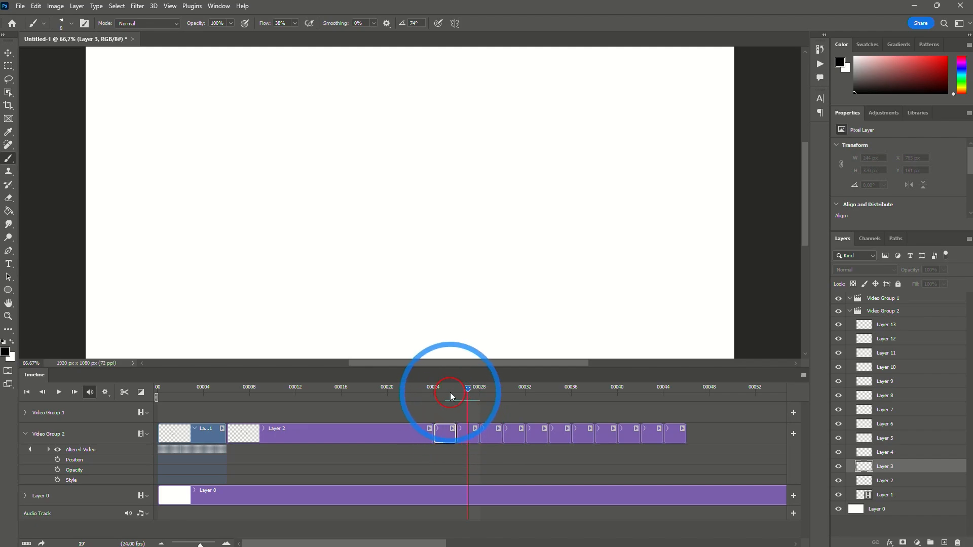
click(450, 394)
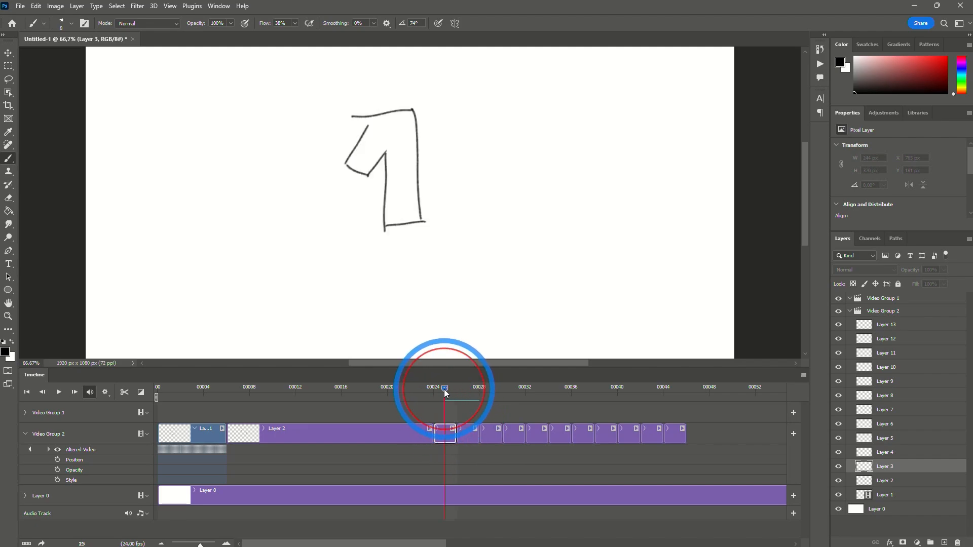
click(466, 433)
click(459, 393)
mouse_move(458, 390)
mouse_down()
mouse_move(474, 394)
mouse_move(403, 404)
mouse_move(566, 400)
mouse_move(436, 403)
mouse_move(540, 409)
mouse_move(532, 431)
mouse_move(463, 413)
mouse_move(484, 403)
mouse_move(457, 387)
mouse_move(491, 435)
mouse_move(485, 412)
mouse_move(494, 434)
mouse_move(518, 442)
mouse_move(522, 433)
mouse_up()
click(447, 434)
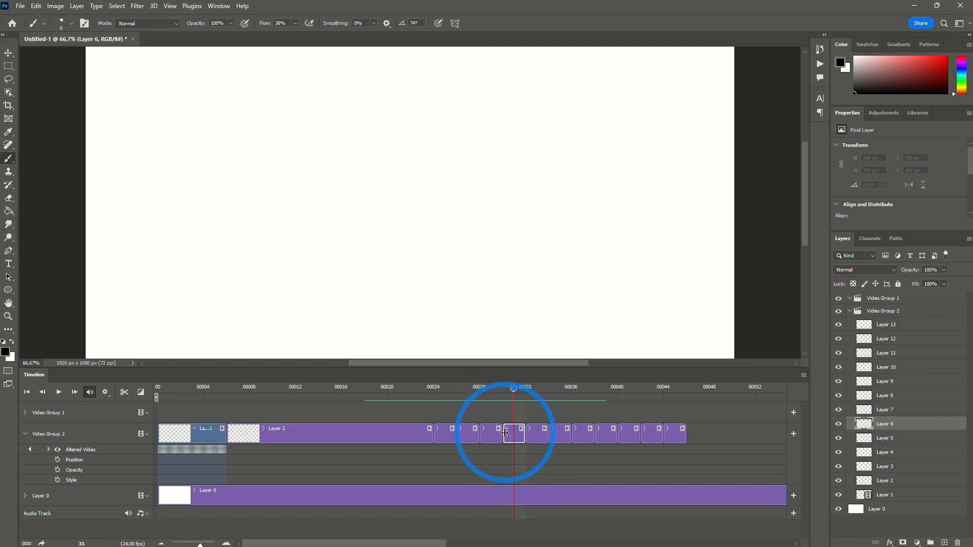
- Step the playhead backwards with Video Group 2 selected, and continue back to frame 25 with Layer 3's clip selected
click(102, 430)
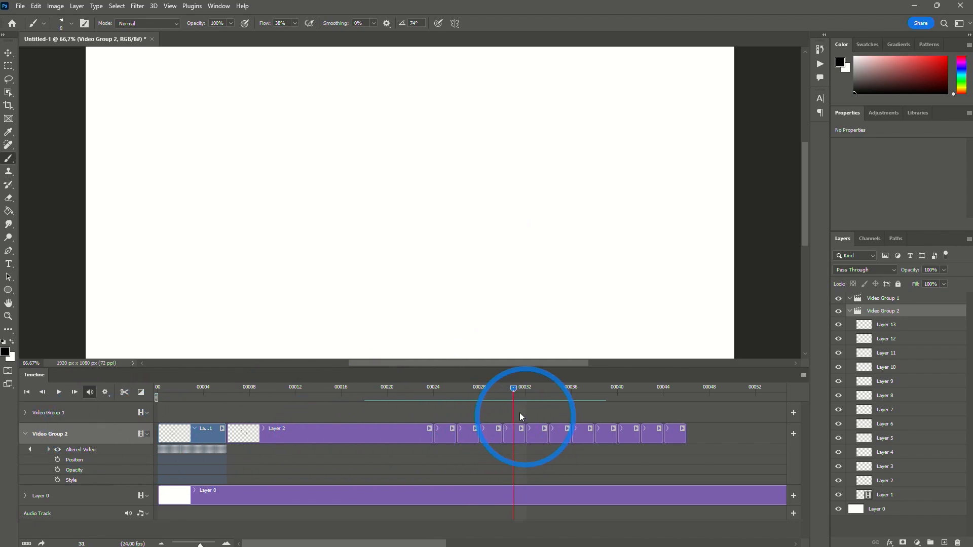
key(Left)
key(Left)
key(Left)
key(Left)
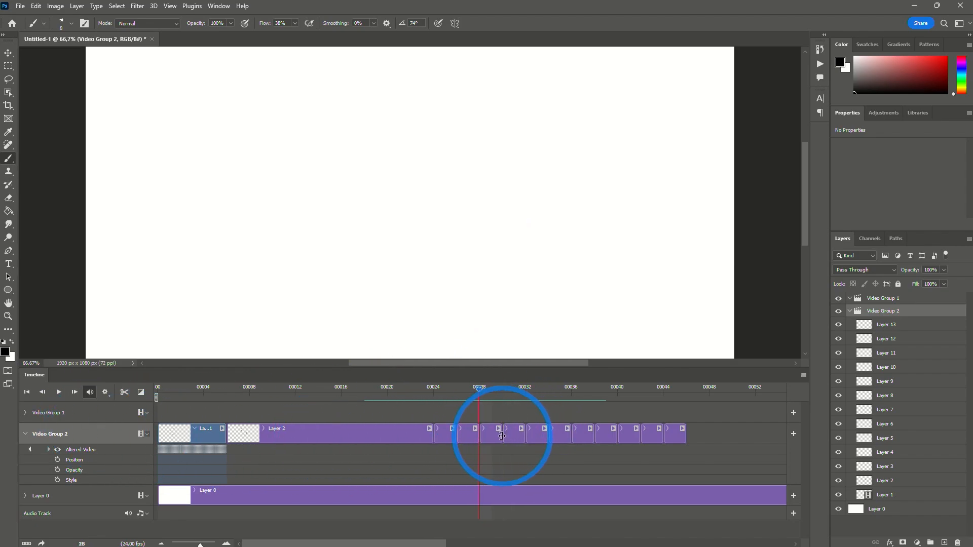
click(440, 431)
key(Left)
key(Left)
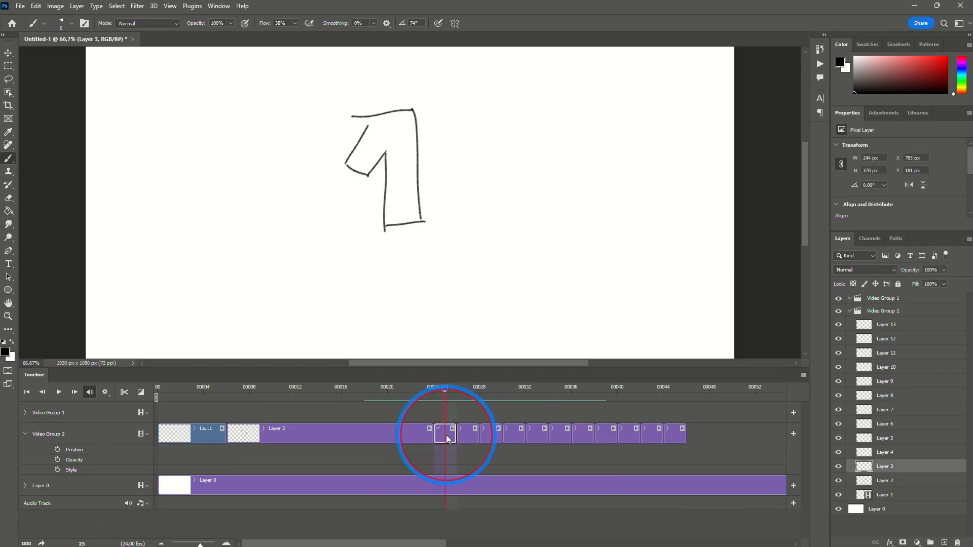
- Draw a large figure 2, about 291 by 357 px, on Layer 4 at frame 27
click(467, 434)
key(Right)
key(Right)
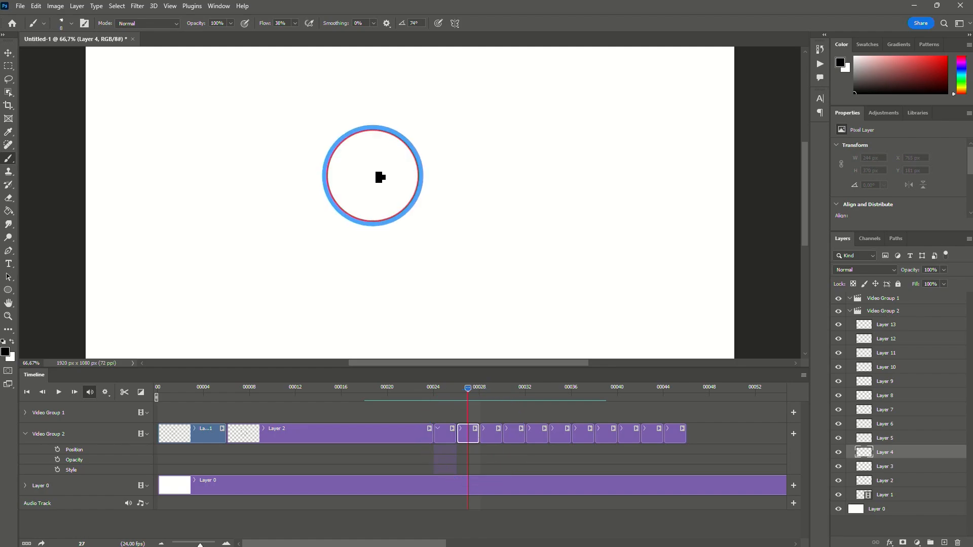
mouse_move(373, 173)
mouse_down()
mouse_move(420, 180)
mouse_move(379, 249)
mouse_move(454, 244)
mouse_move(385, 240)
mouse_move(465, 224)
mouse_move(390, 247)
mouse_move(433, 158)
mouse_move(374, 175)
mouse_move(453, 236)
mouse_move(413, 282)
mouse_up()
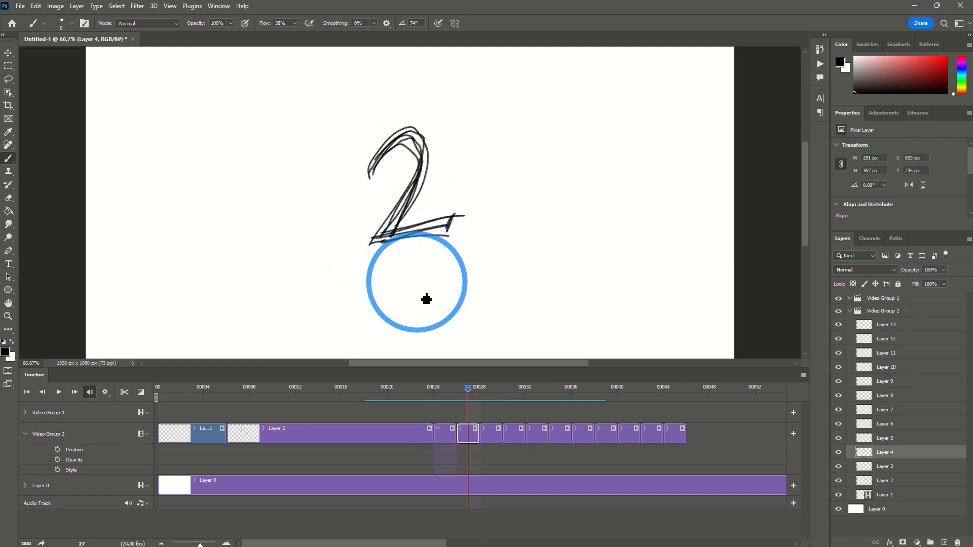
- Move Layer 4's clip in front of Layer 3's clip and scrub between frames 25 and 27 to check the order
mouse_move(463, 399)
mouse_down()
mouse_move(437, 394)
mouse_move(478, 394)
mouse_move(436, 393)
mouse_move(468, 398)
mouse_up()
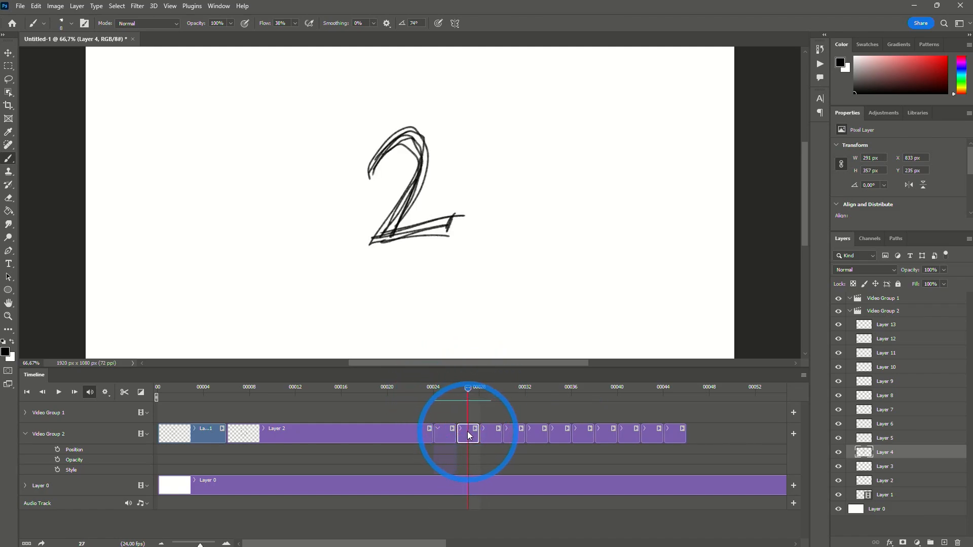
drag(437, 435, 443, 424)
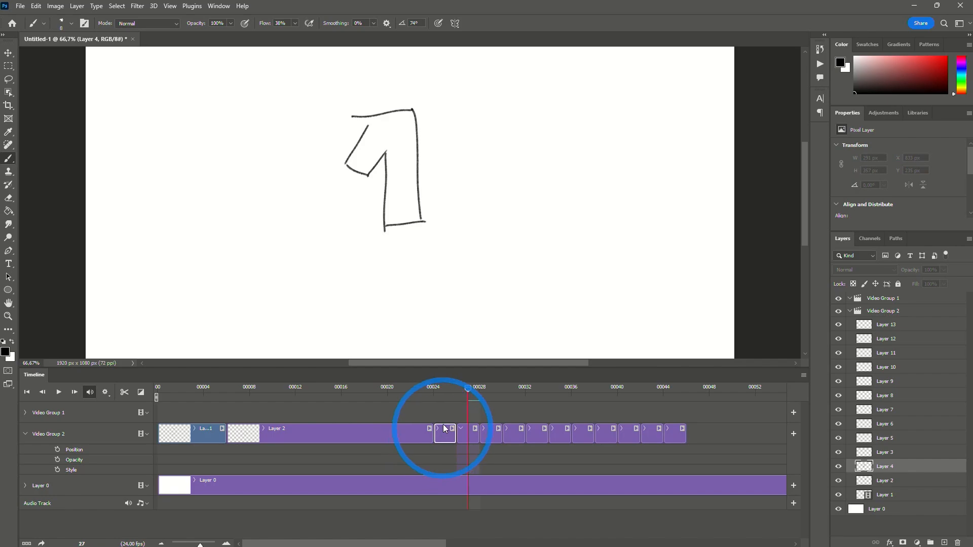
drag(465, 387, 439, 391)
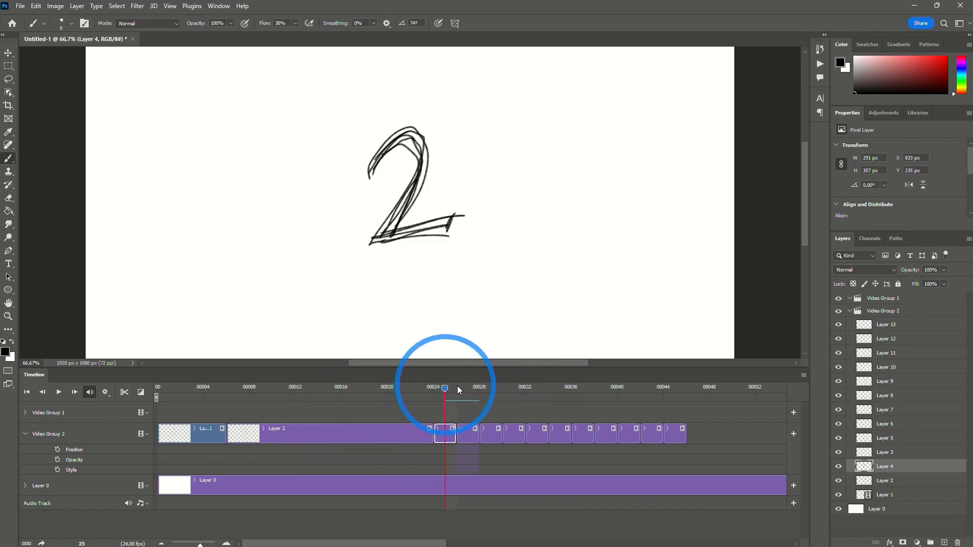
mouse_move(457, 387)
mouse_down()
mouse_move(469, 387)
mouse_move(439, 388)
mouse_move(467, 388)
mouse_up()
- Select the clips of Layers 3 and 4 in turn and compare each with the drawing shown at frames 27 and 25
click(462, 433)
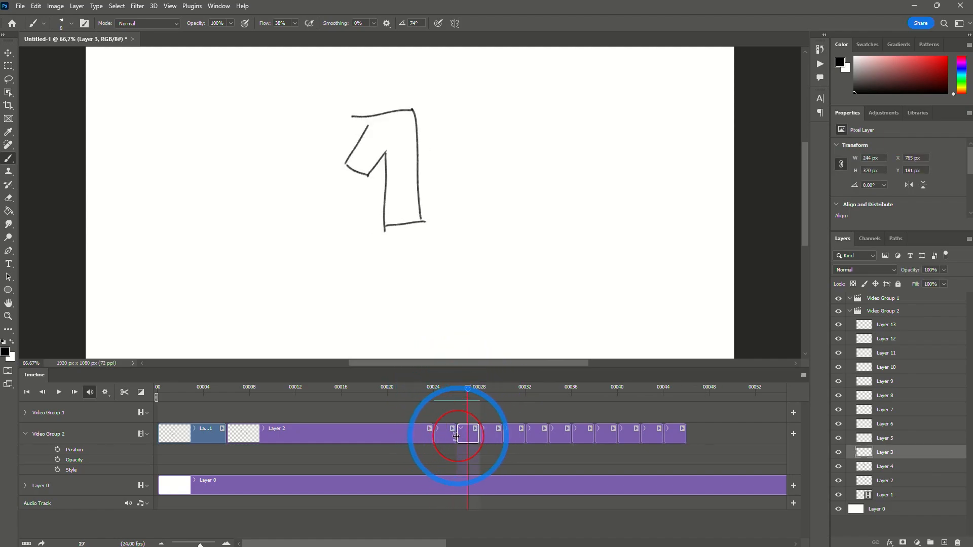
click(445, 434)
click(463, 433)
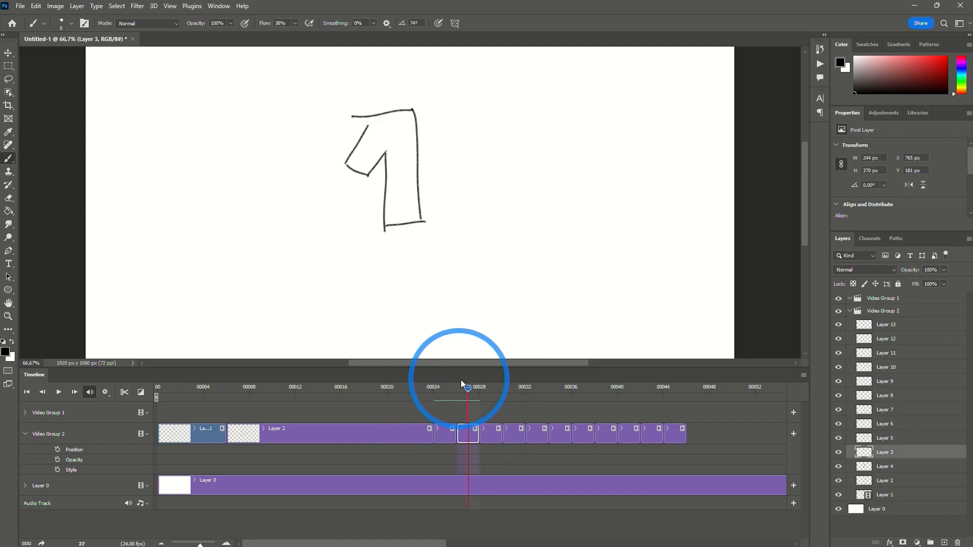
mouse_move(446, 387)
mouse_down()
mouse_move(478, 387)
mouse_move(437, 387)
mouse_move(470, 393)
mouse_move(445, 400)
mouse_up()
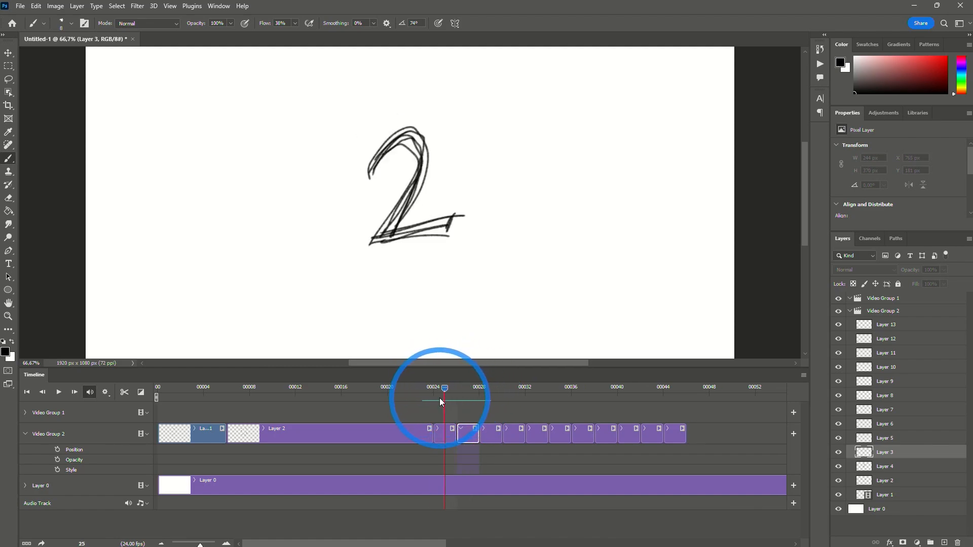
click(448, 435)
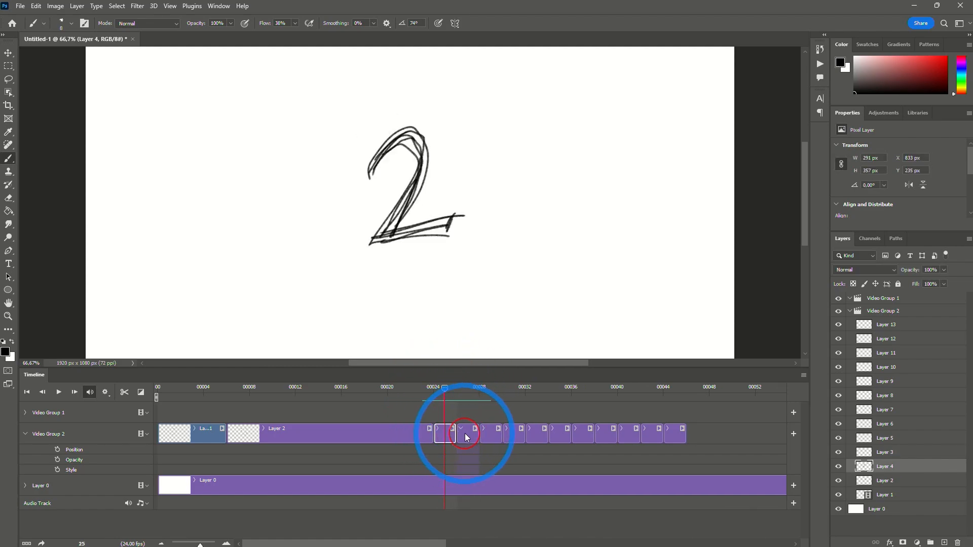
click(465, 435)
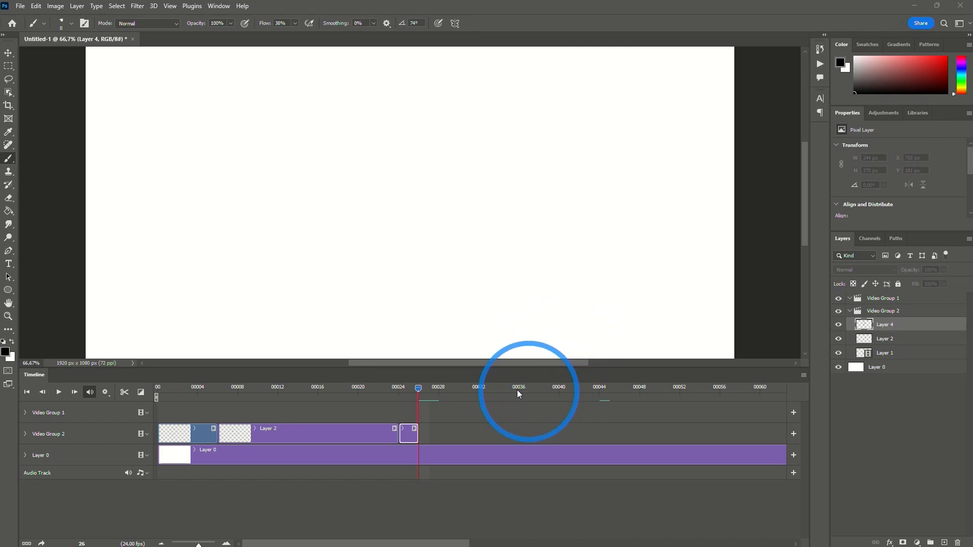
- Add a new layer clip at frame 26 in Video Group 2, shortened to two frames, and place the playhead at frame 28
drag(199, 545, 190, 544)
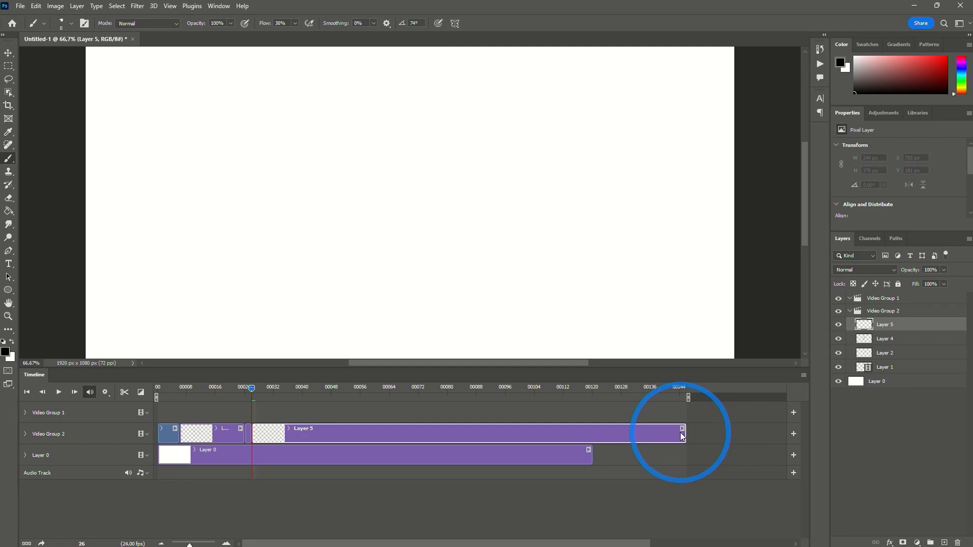
drag(683, 434, 257, 432)
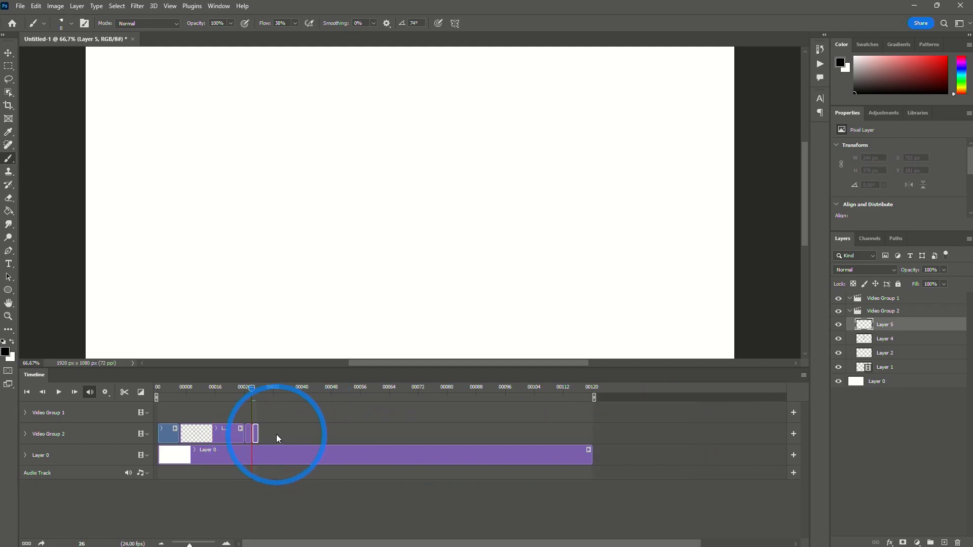
click(257, 391)
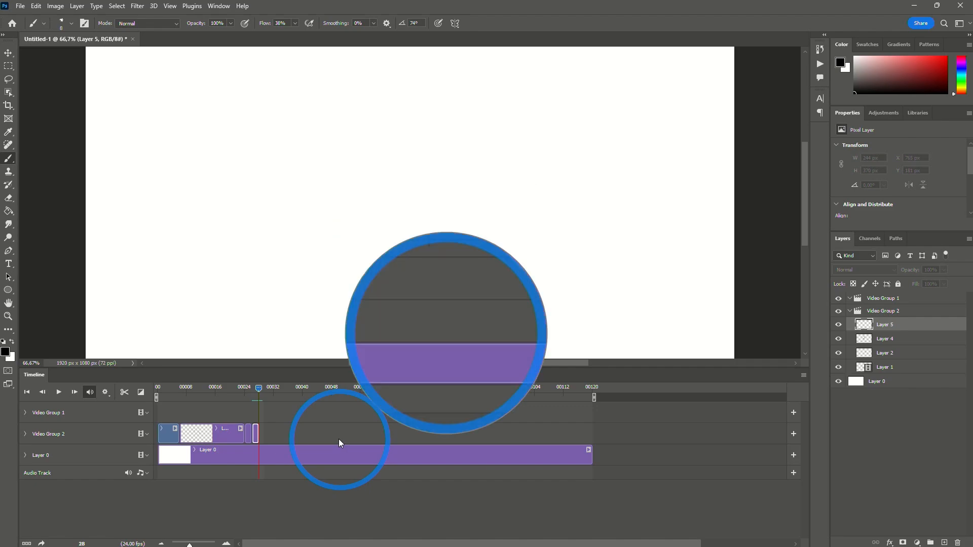
- Create an action set named Animation Tutorial and expand it
click(225, 10)
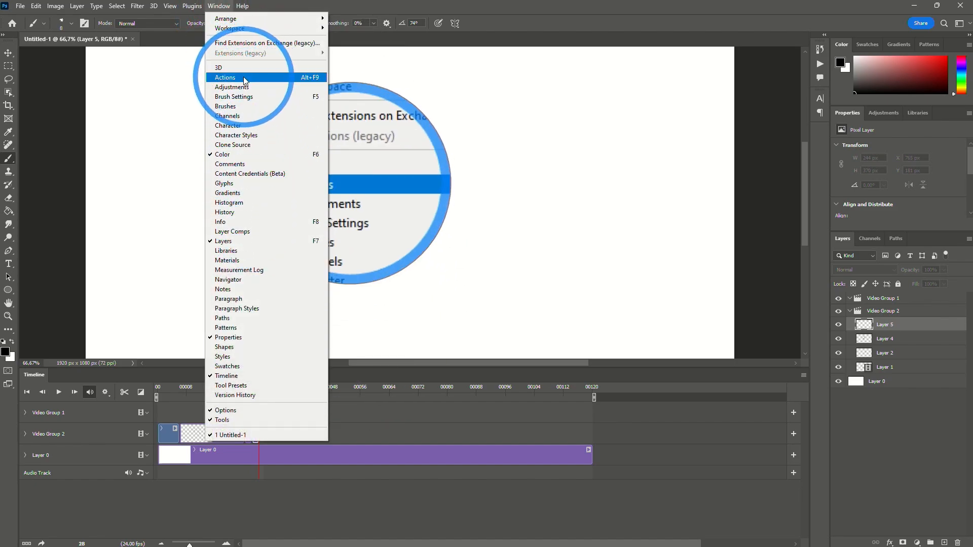
click(244, 79)
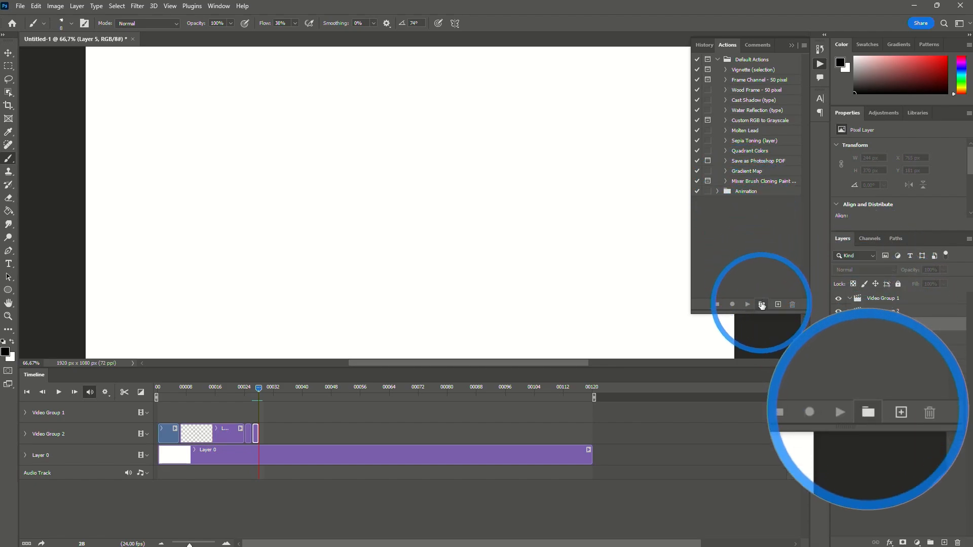
click(762, 304)
text(Animation Tutorial)
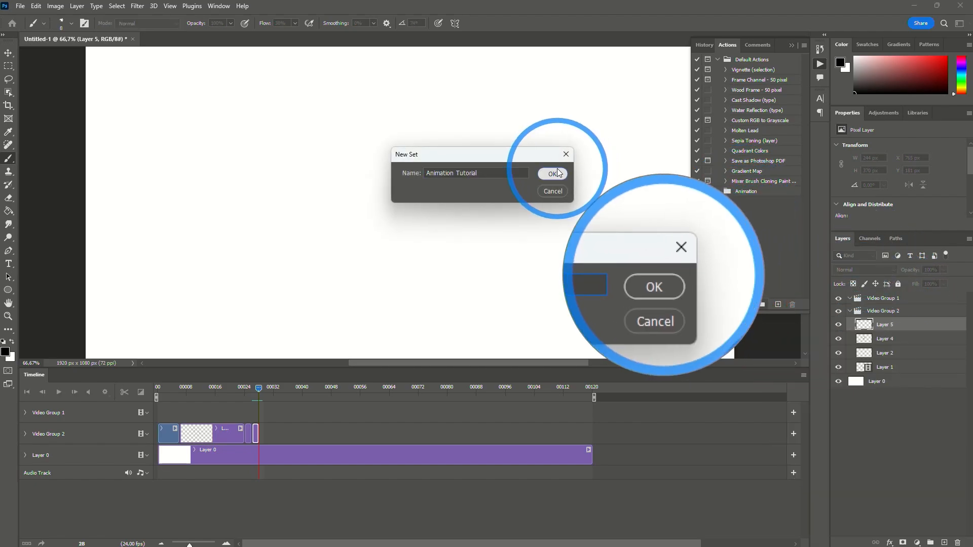
click(552, 174)
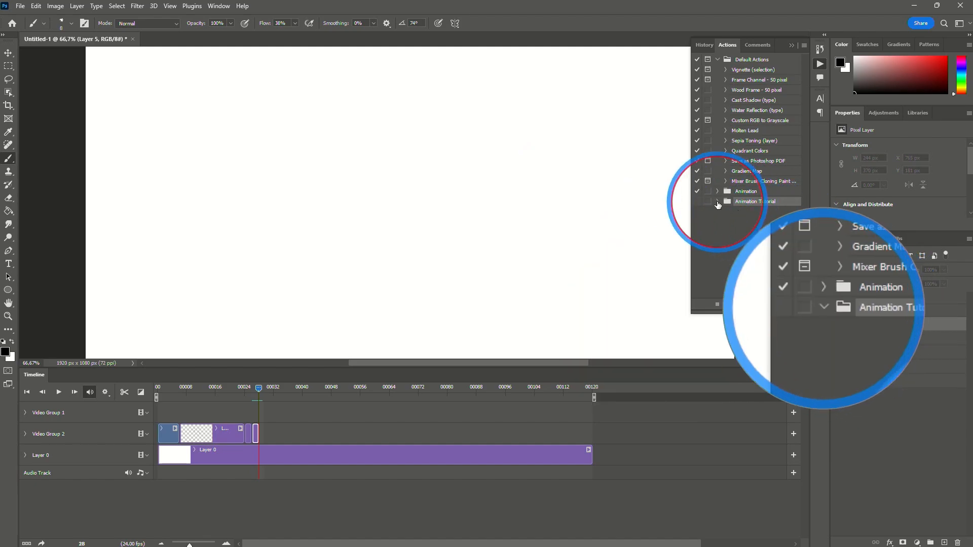
click(718, 201)
click(718, 202)
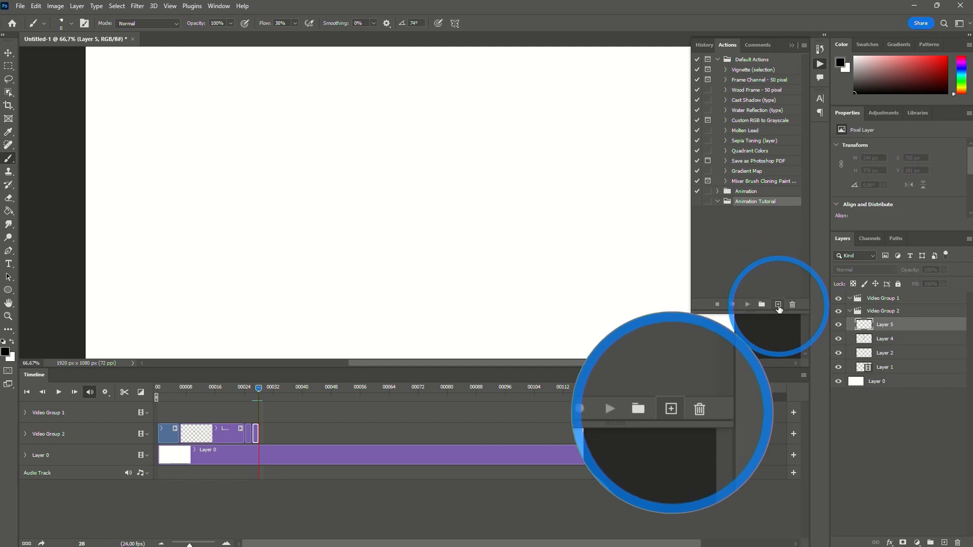
- Create an action named New Drawing on Twos in the Animation Tutorial set and start recording it
click(777, 305)
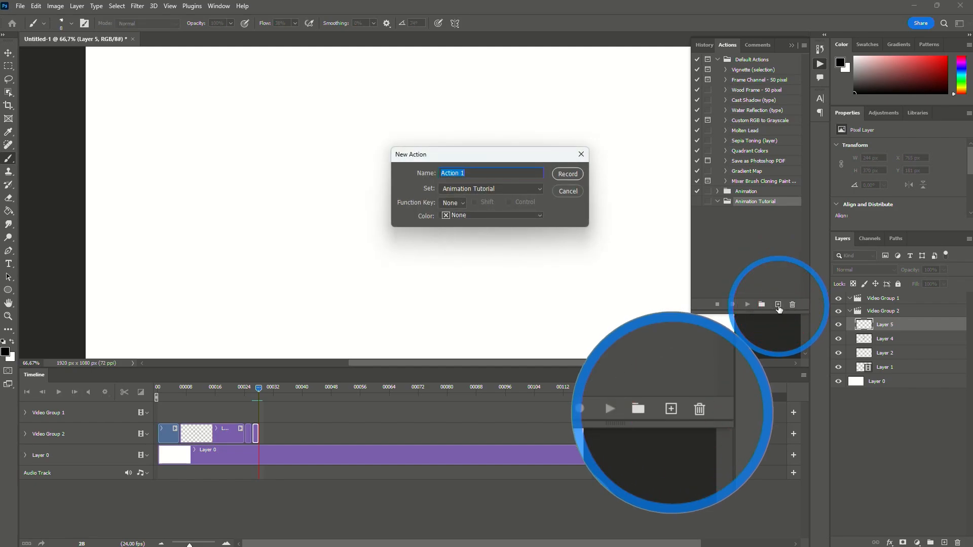
text(New Drawing on Twos)
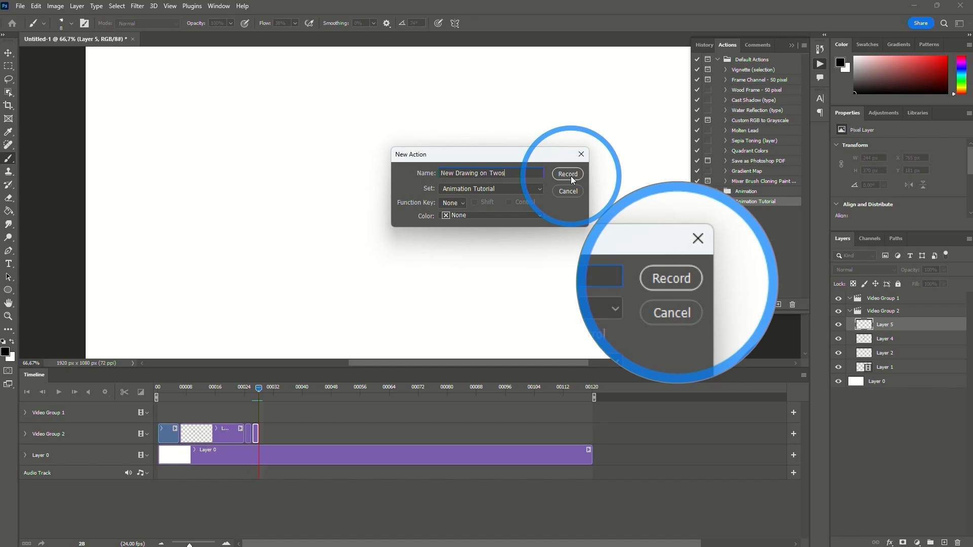
click(569, 175)
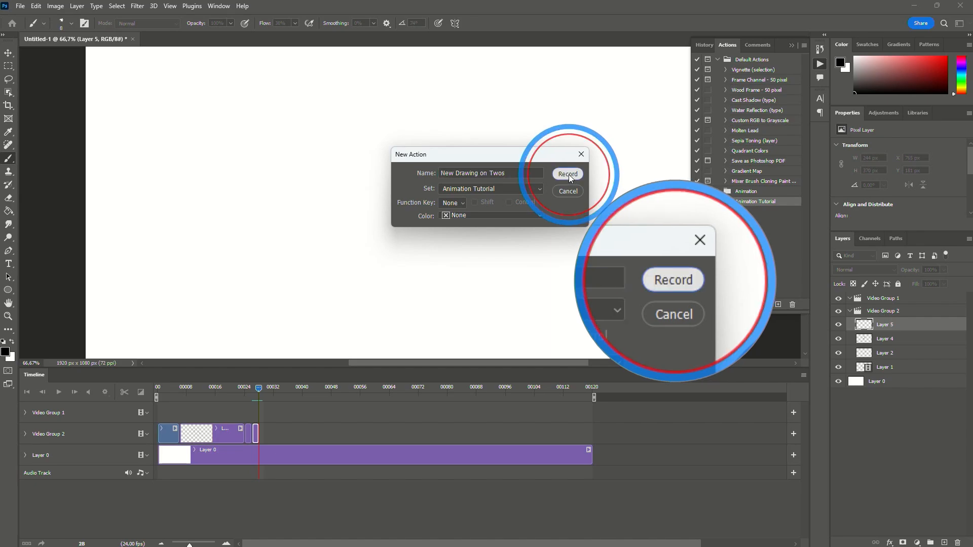
- Record adding a new layer and trimming its clip to two frames, stop the recording, and collapse the action's step list
click(944, 543)
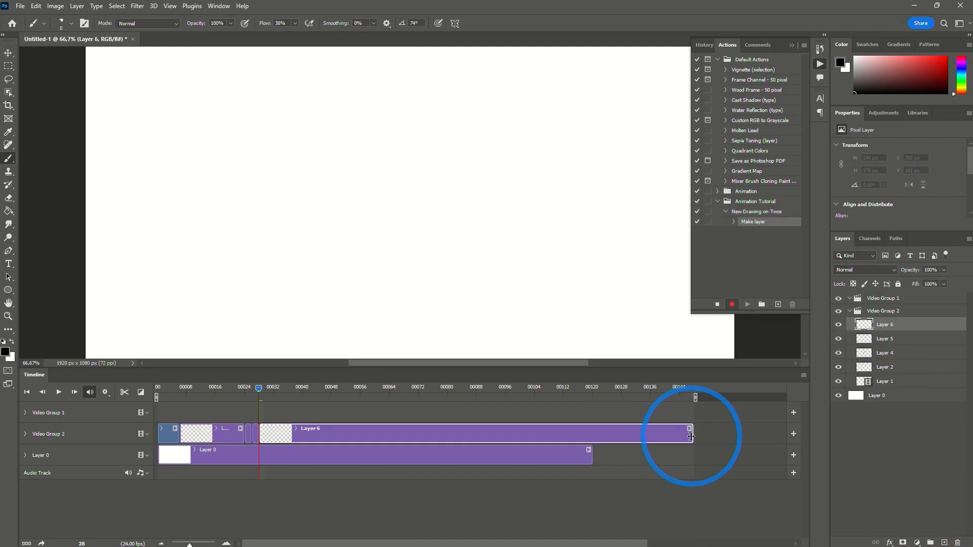
drag(691, 435, 263, 439)
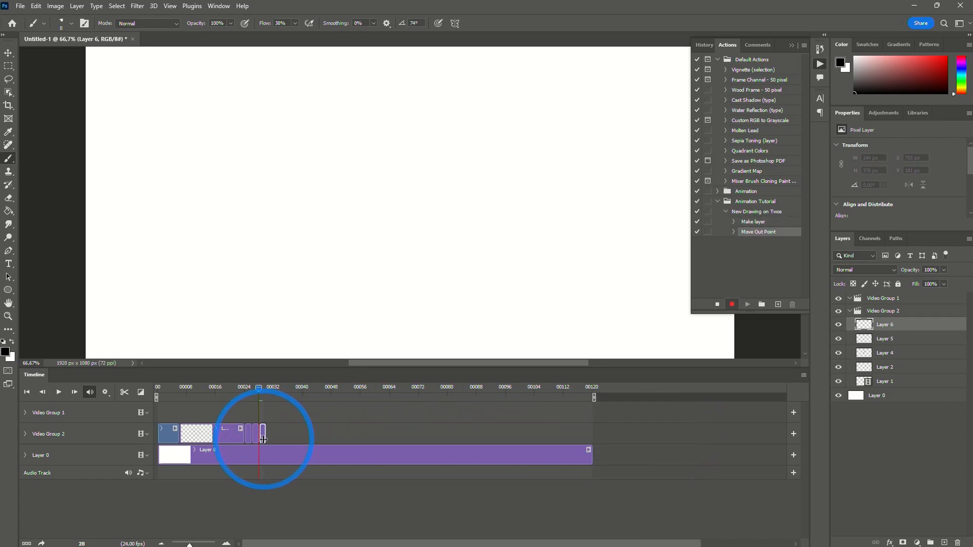
click(718, 306)
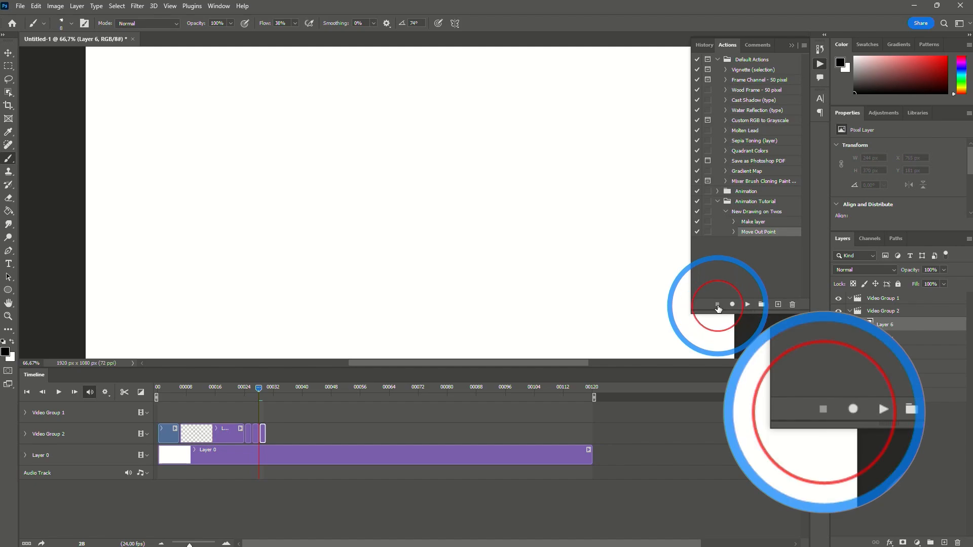
click(727, 212)
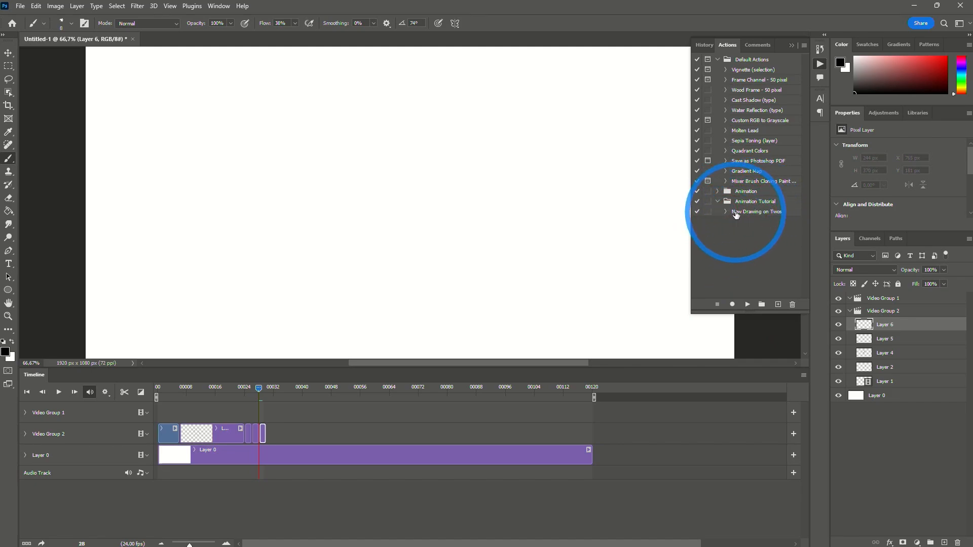
- Run the New Drawing on Twos action to add another two-frame clip after Layer 6's clip
click(753, 212)
click(757, 203)
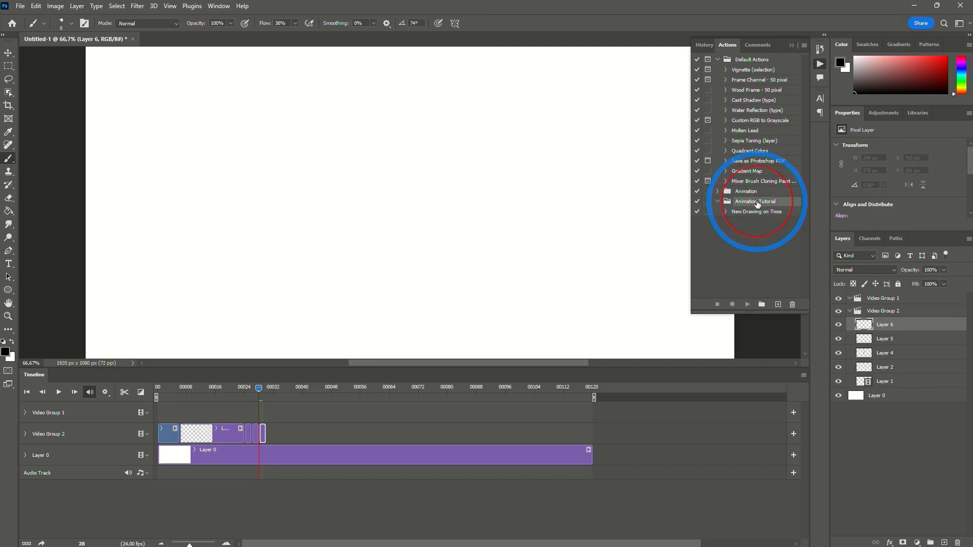
click(757, 214)
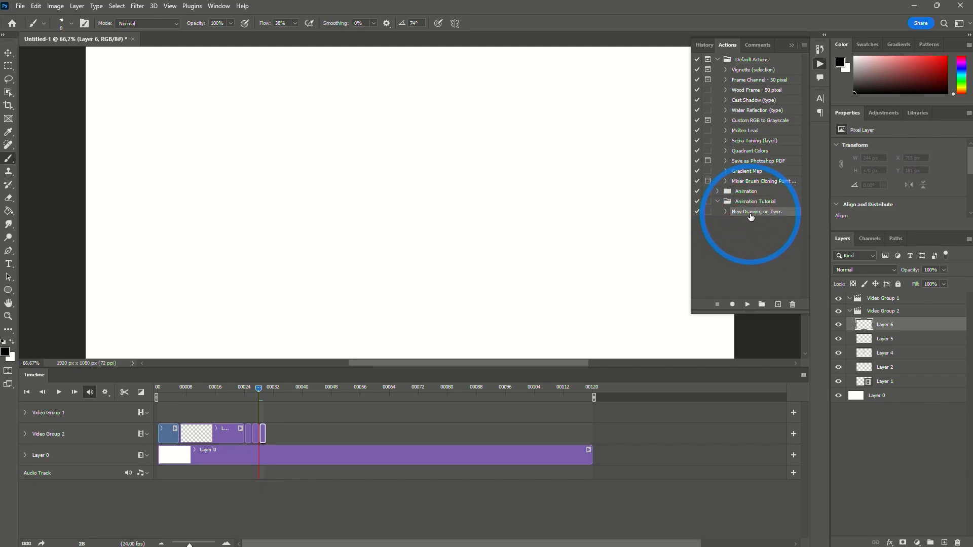
click(747, 304)
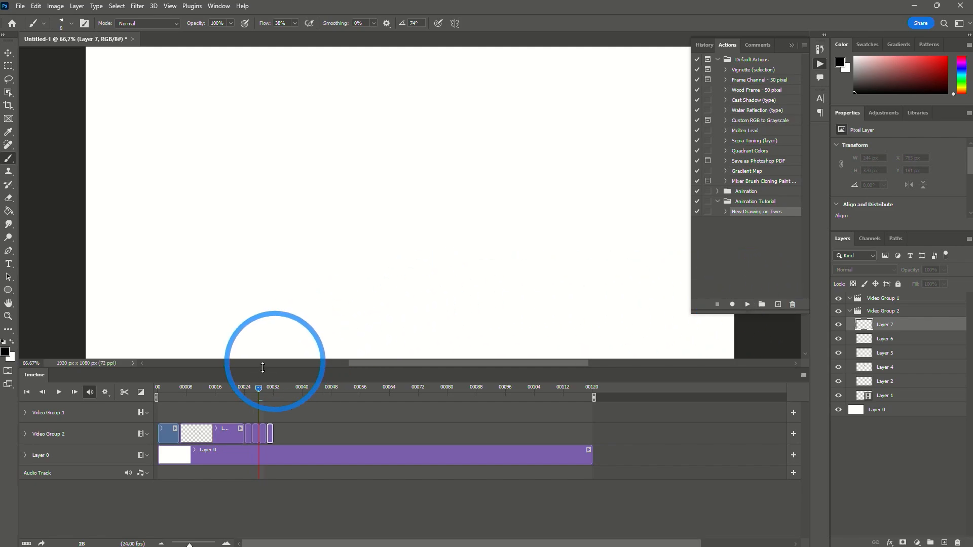
- Run New Drawing on Twos after Layer 1's clip and sketch a stroke on the new layer at frame 7
click(158, 429)
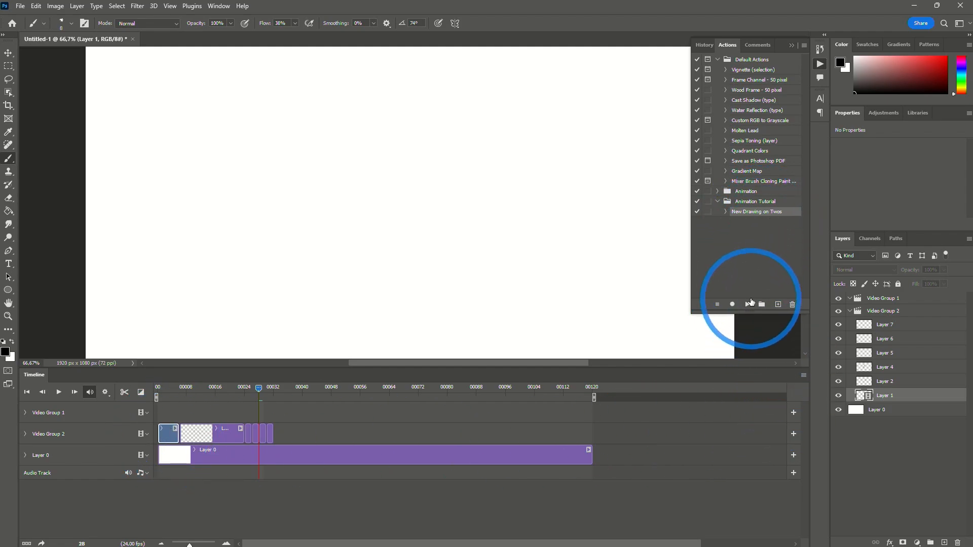
click(748, 304)
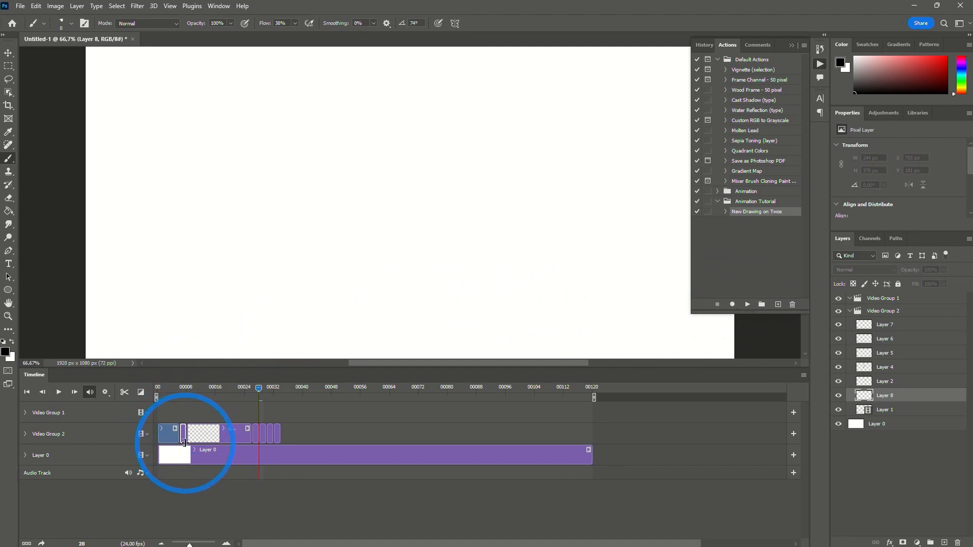
click(184, 386)
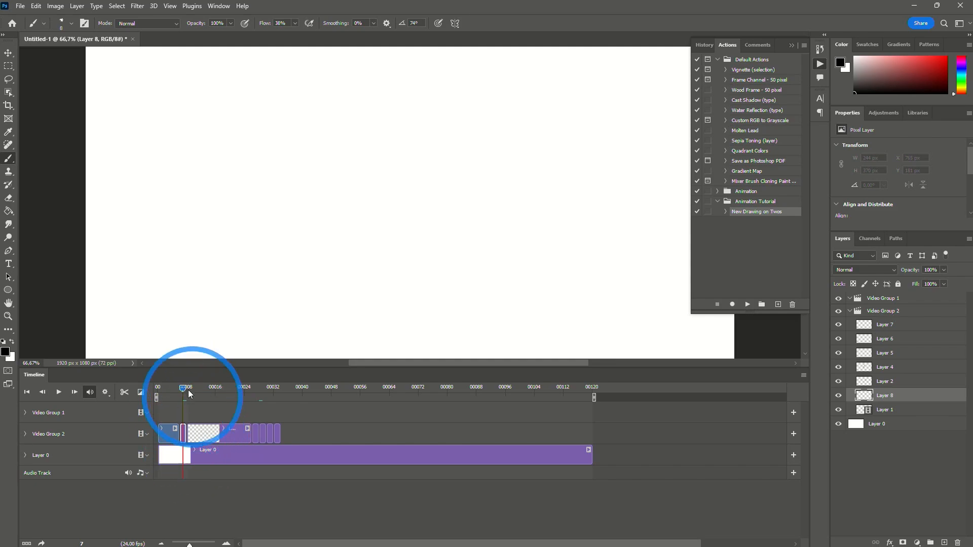
mouse_move(226, 169)
mouse_down()
mouse_move(213, 226)
mouse_move(269, 219)
mouse_up()
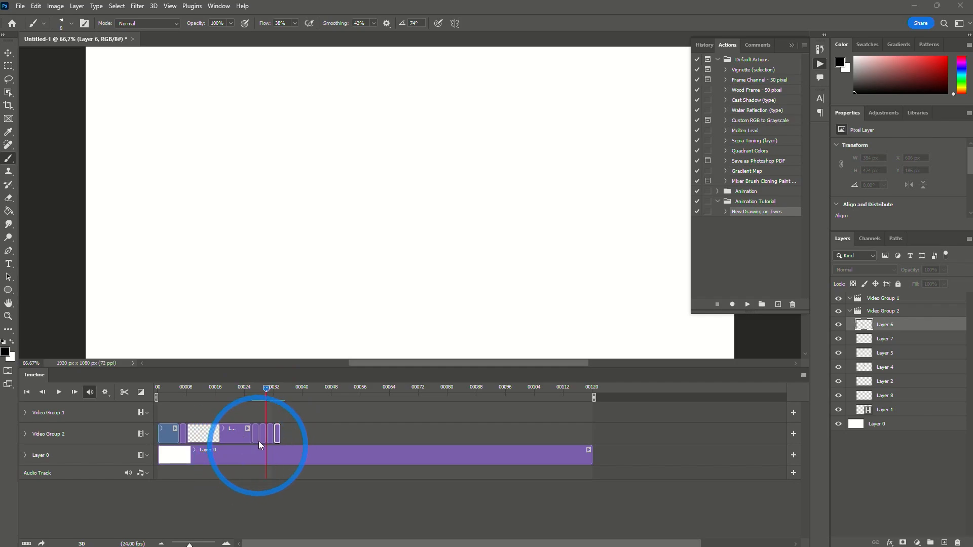
- Enable onion skins for the timeline at frame 30 and check them against frame 28
click(265, 388)
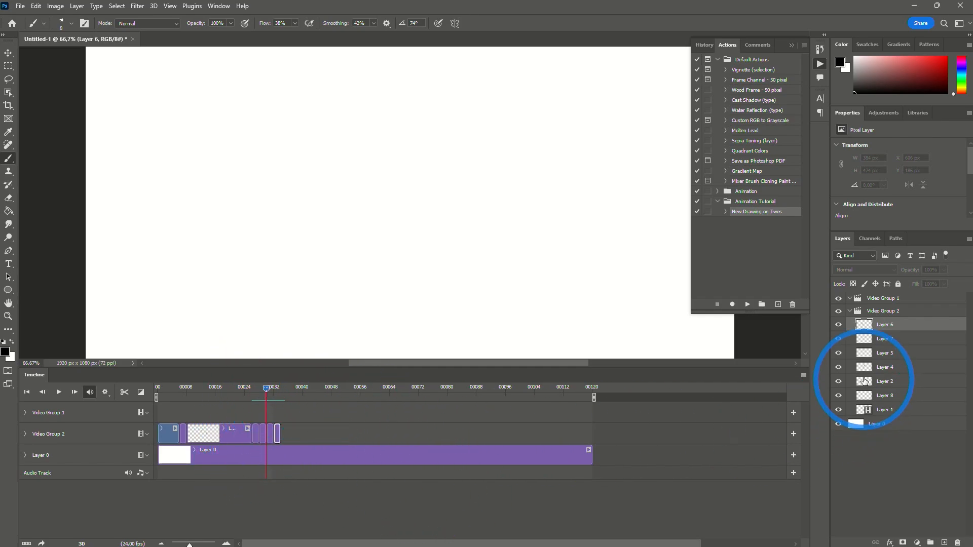
click(803, 376)
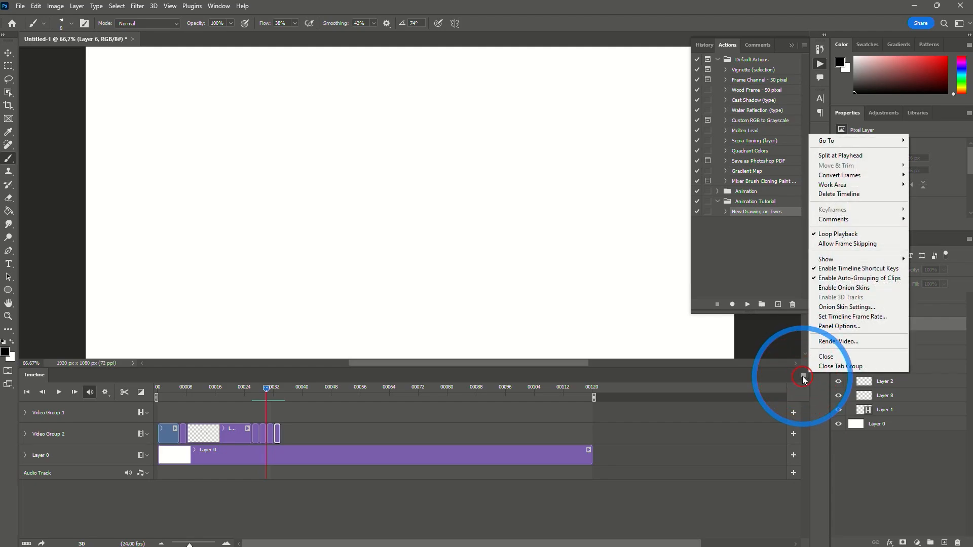
click(841, 287)
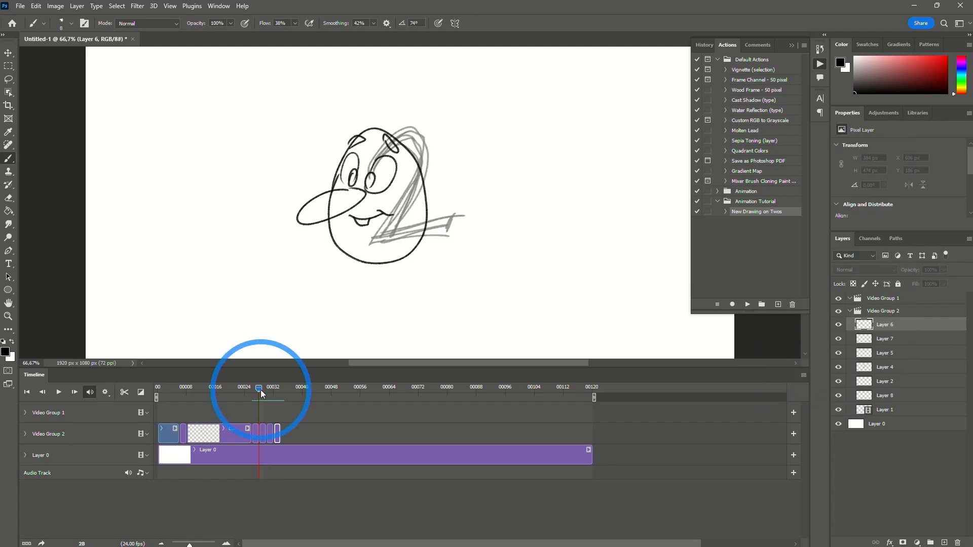
click(262, 388)
click(265, 388)
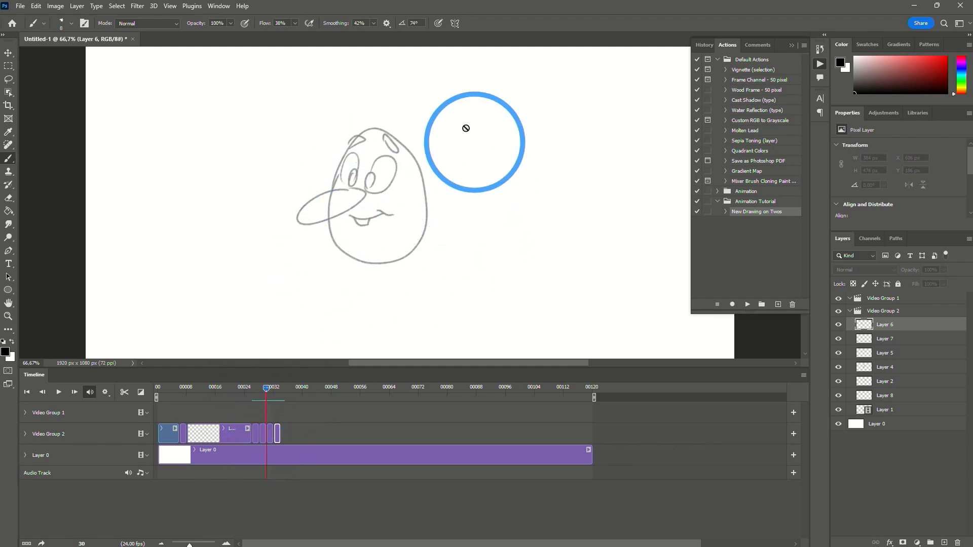
- Set the onion skin frame spacing to 2
click(803, 375)
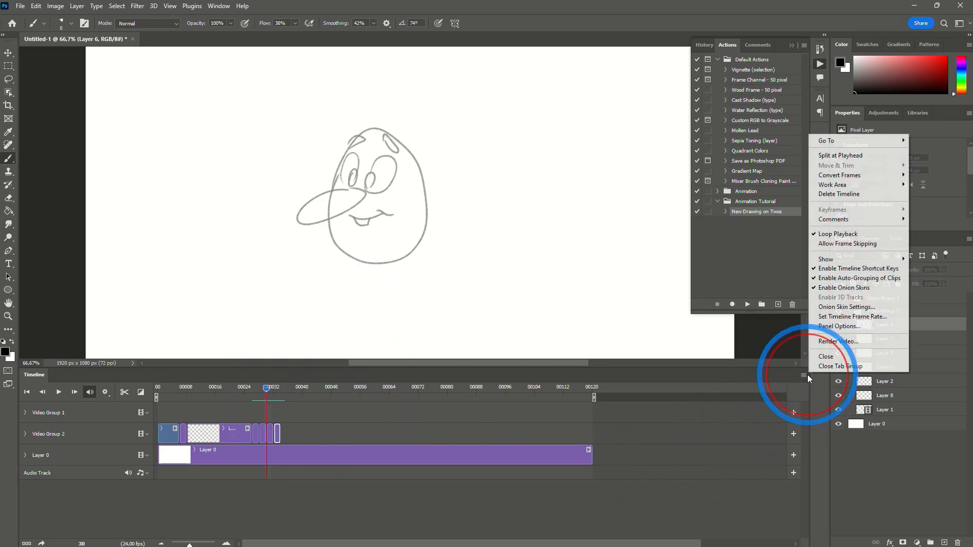
click(851, 307)
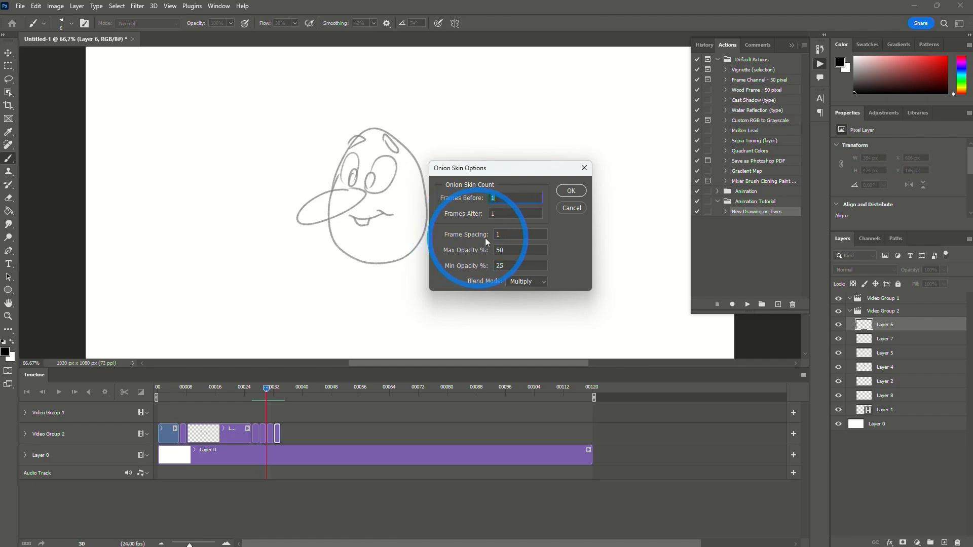
double_click(510, 234)
text(2)
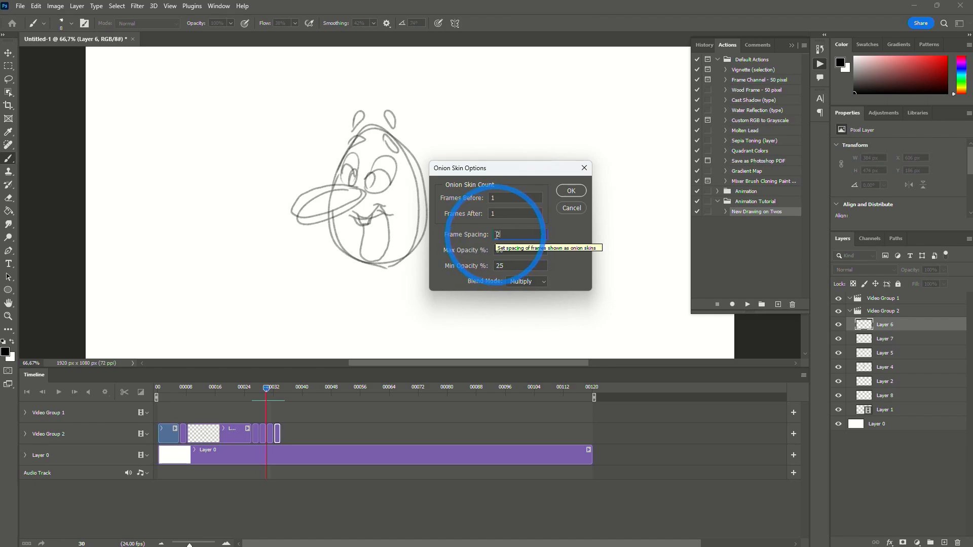
click(569, 190)
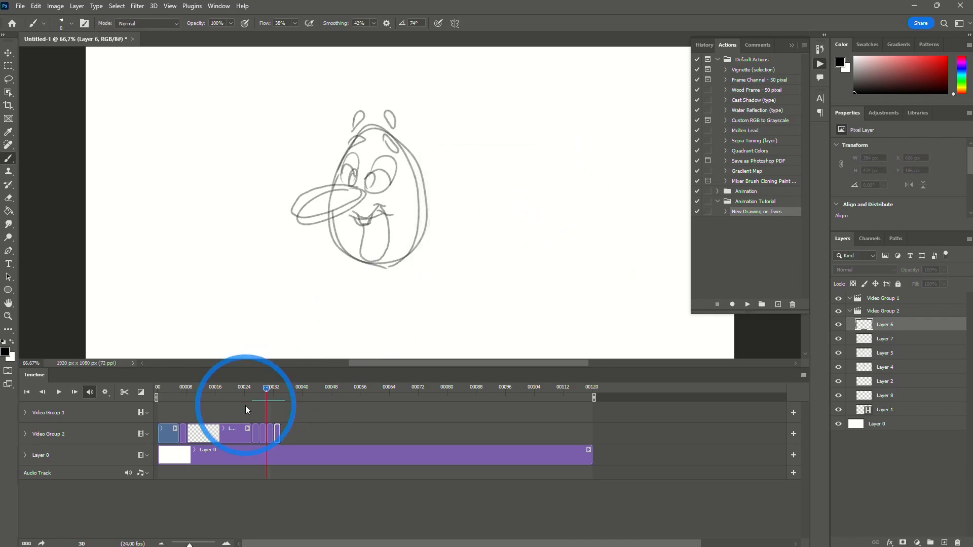
- Scrub from frame 30 to frame 33 and back to compare Layer 6's drawing with the onion skins
drag(266, 387, 278, 388)
click(269, 388)
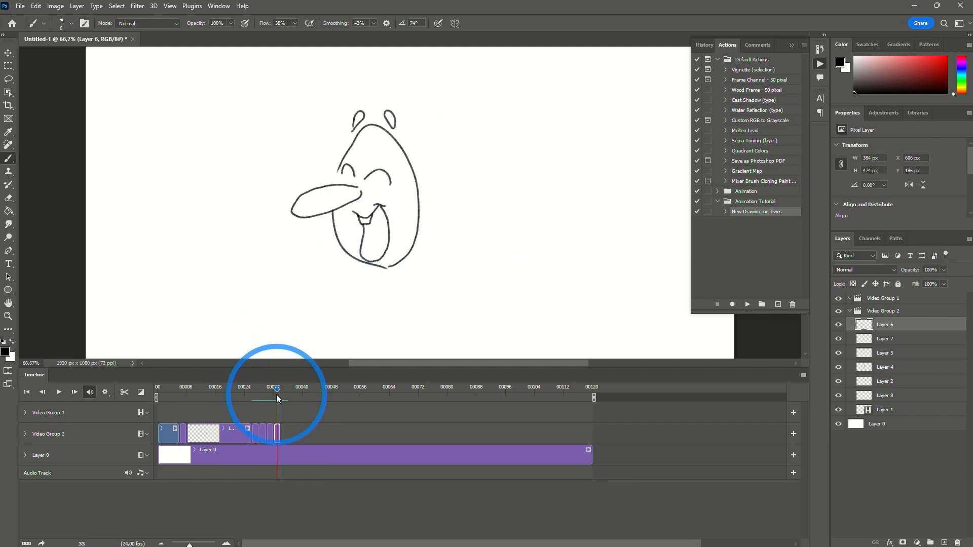
drag(276, 390, 268, 391)
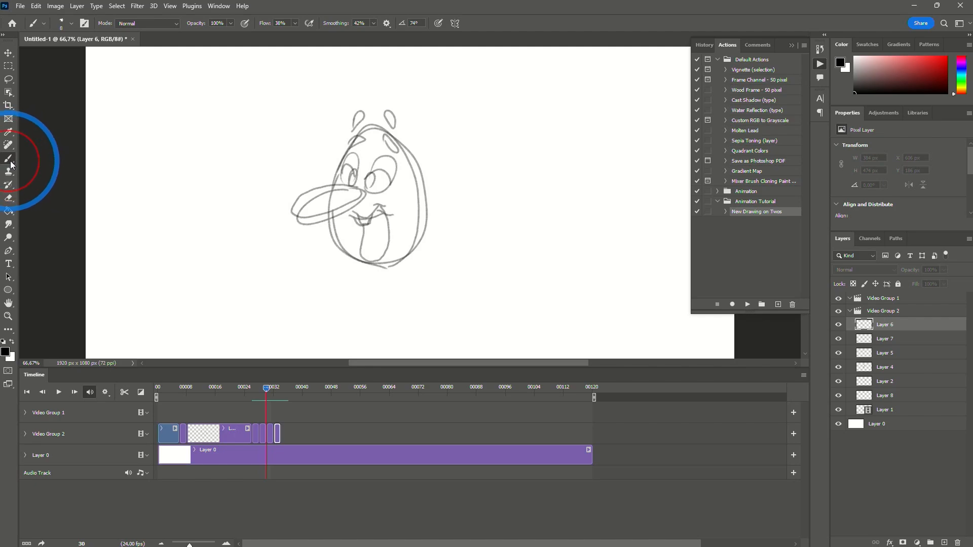
- Draw an in-between nose, mouth and tongue, about 288 by 189 px, on Layer 7 at frame 30 and turn off onion skins
click(270, 434)
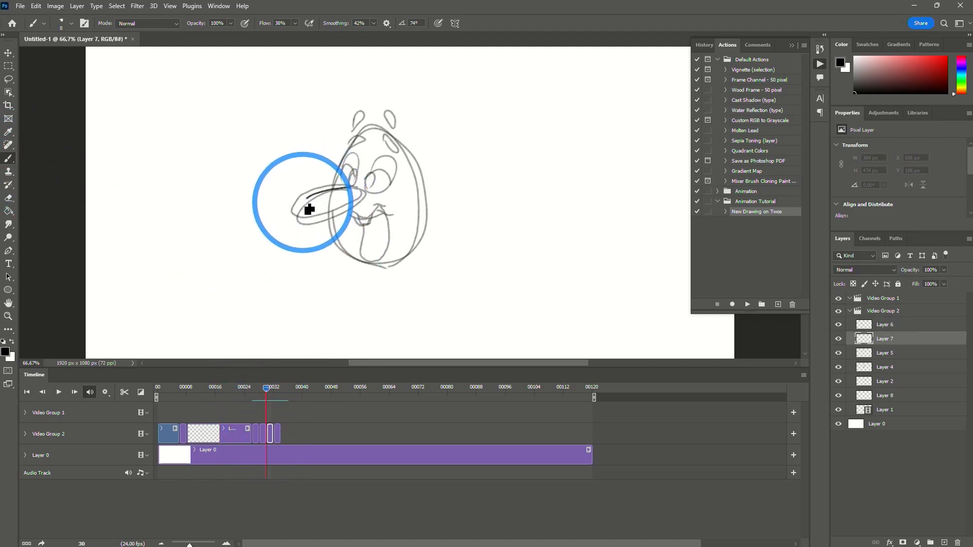
mouse_move(351, 194)
mouse_down()
mouse_move(322, 191)
mouse_move(304, 209)
mouse_move(303, 222)
mouse_move(328, 225)
mouse_up()
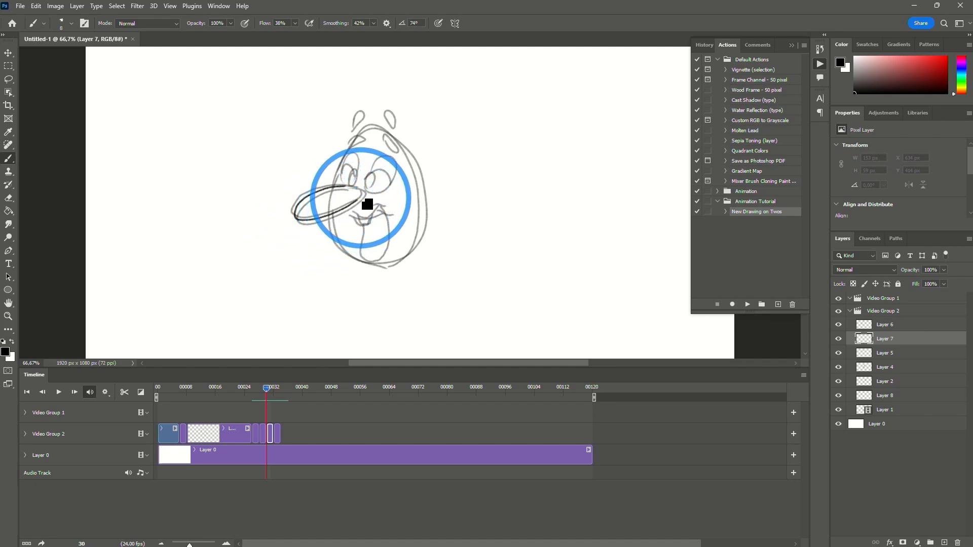
click(803, 375)
click(844, 288)
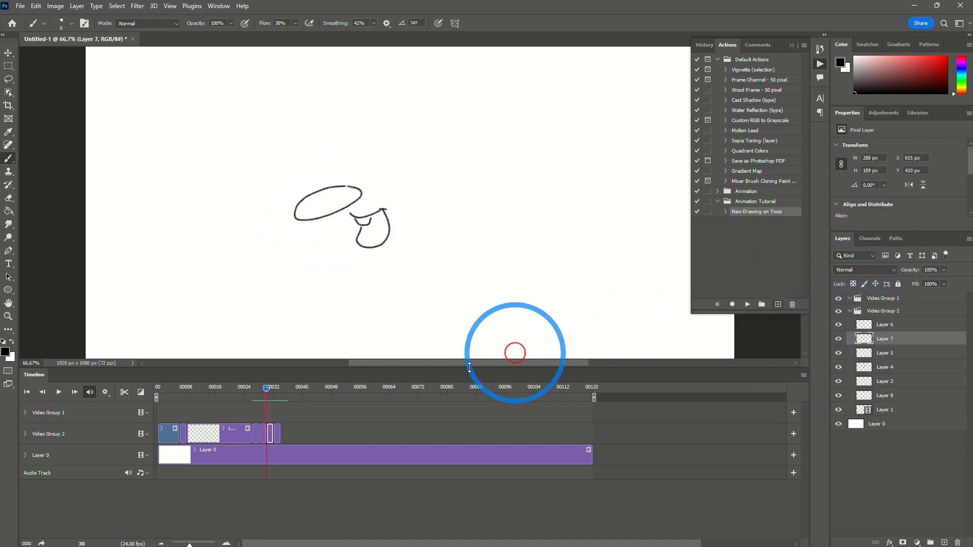
- Step back and forth around frames 30 to 32 to compare the in-between drawing with its neighbouring drawings
key(Left)
key(Right)
key(Right)
key(Right)
key(Right)
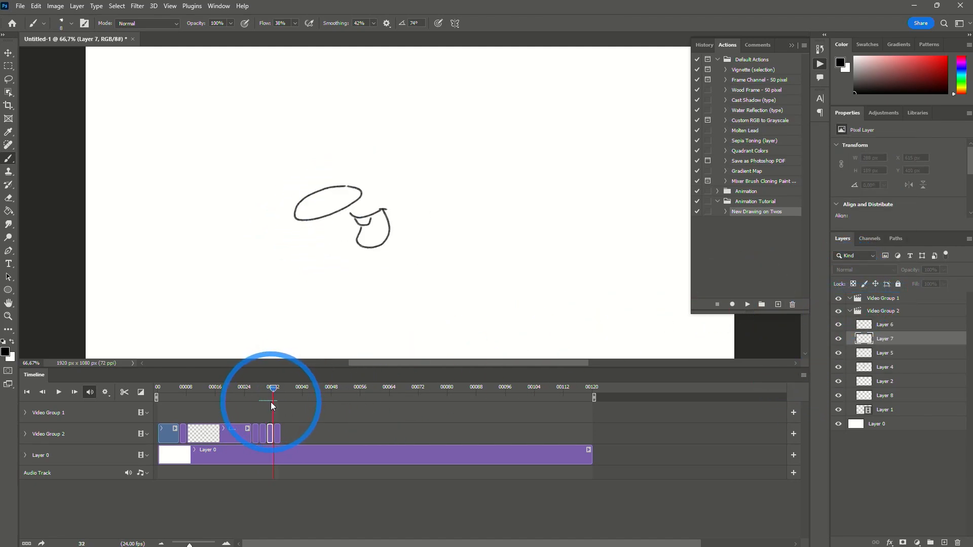
key(Left)
key(Left)
key(Left)
key(Left)
key(Right)
key(Right)
key(Right)
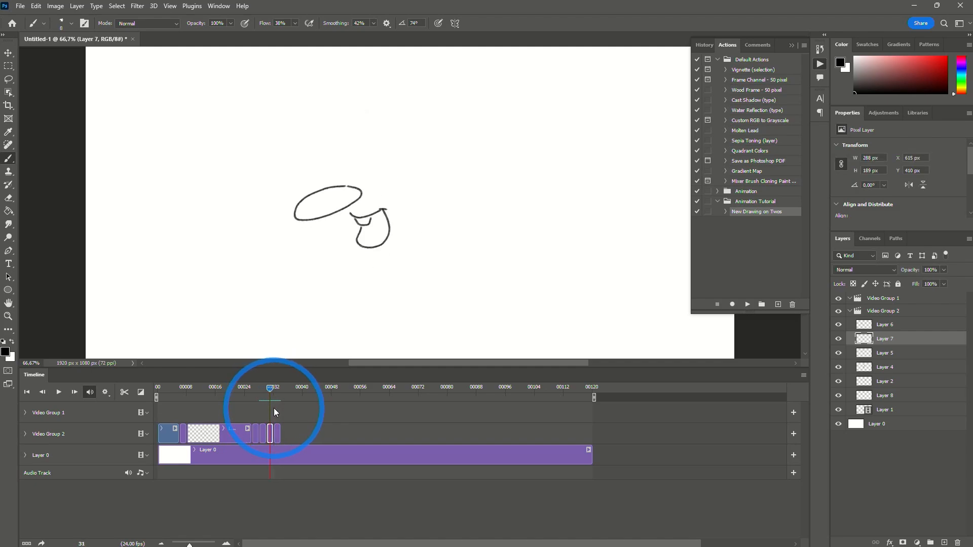
key(Left)
key(Left)
key(Right)
key(Right)
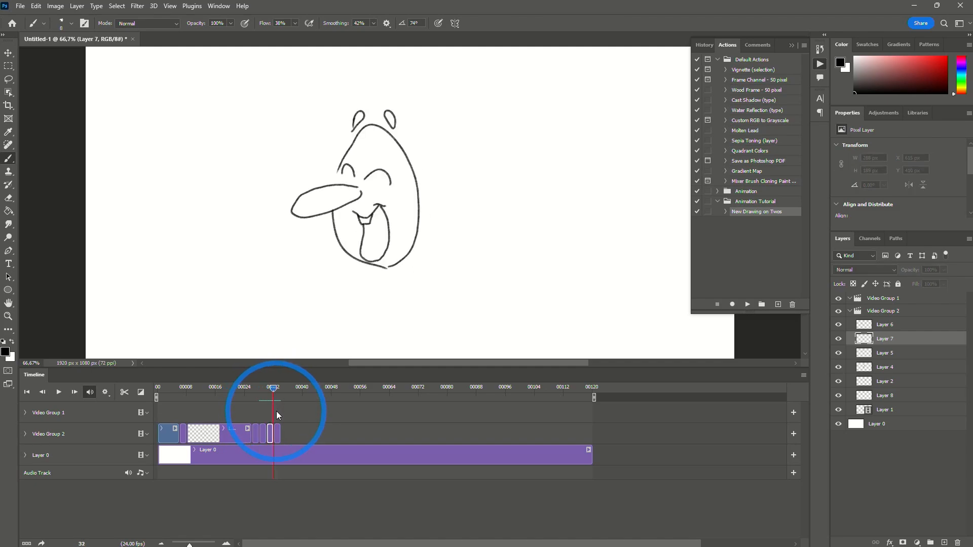
key(Left)
key(Left)
key(Left)
key(Right)
key(Right)
key(Right)
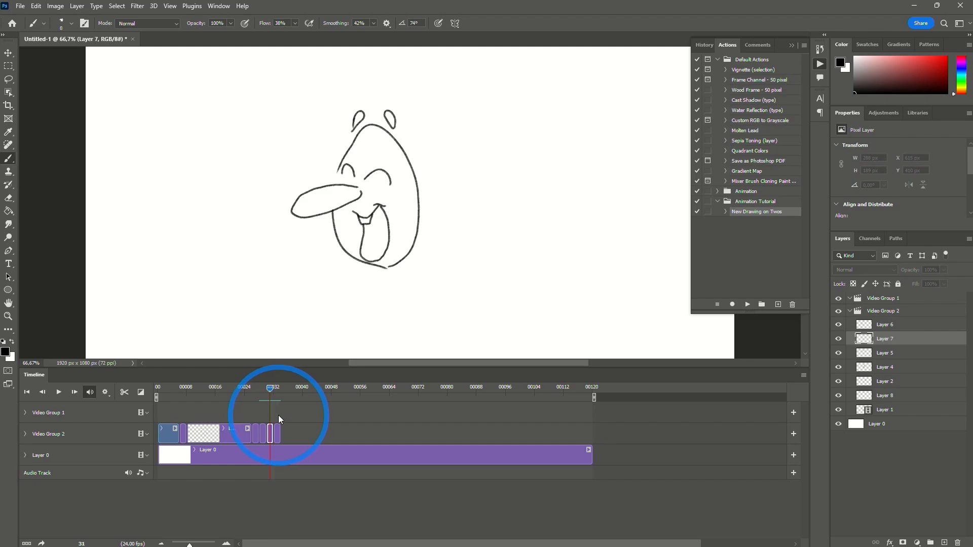
key(Left)
key(Left)
key(Left)
key(Right)
key(Left)
key(Right)
key(Right)
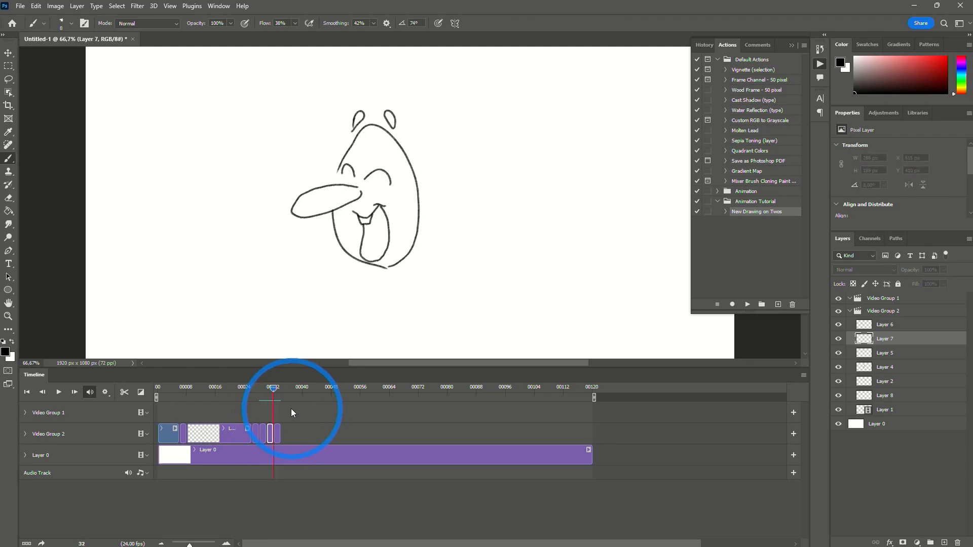